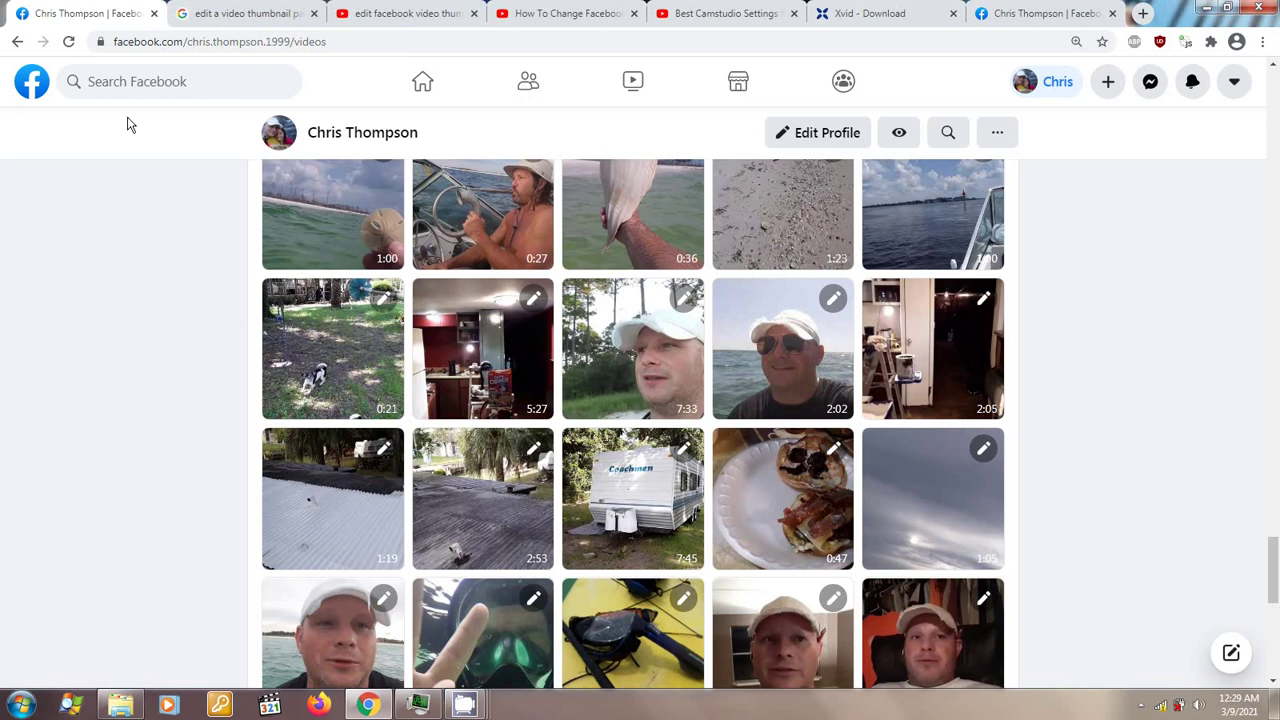
Open the 0:36 shell video from the Videos page and pause it at 0:03
{"action": "left_click", "coordinate": [136, 41]}
{"action": "left_click", "coordinate": [347, 41]}
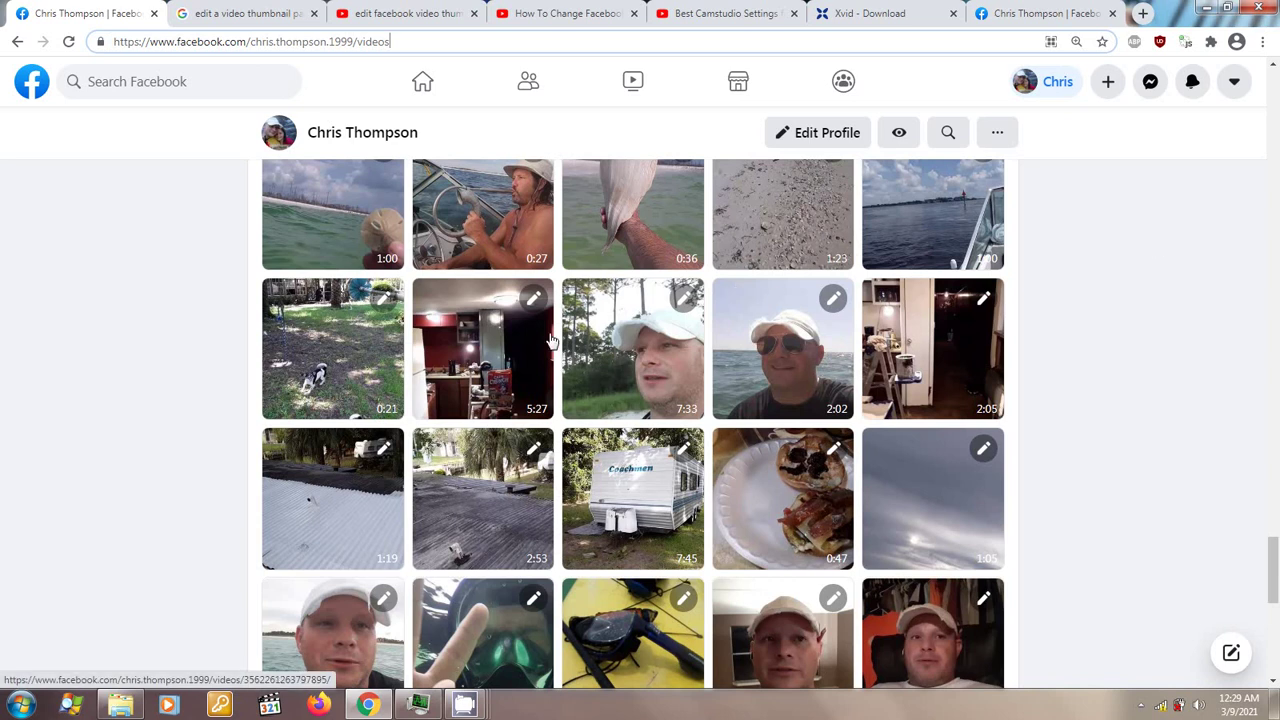
{"action": "left_click", "coordinate": [635, 225]}
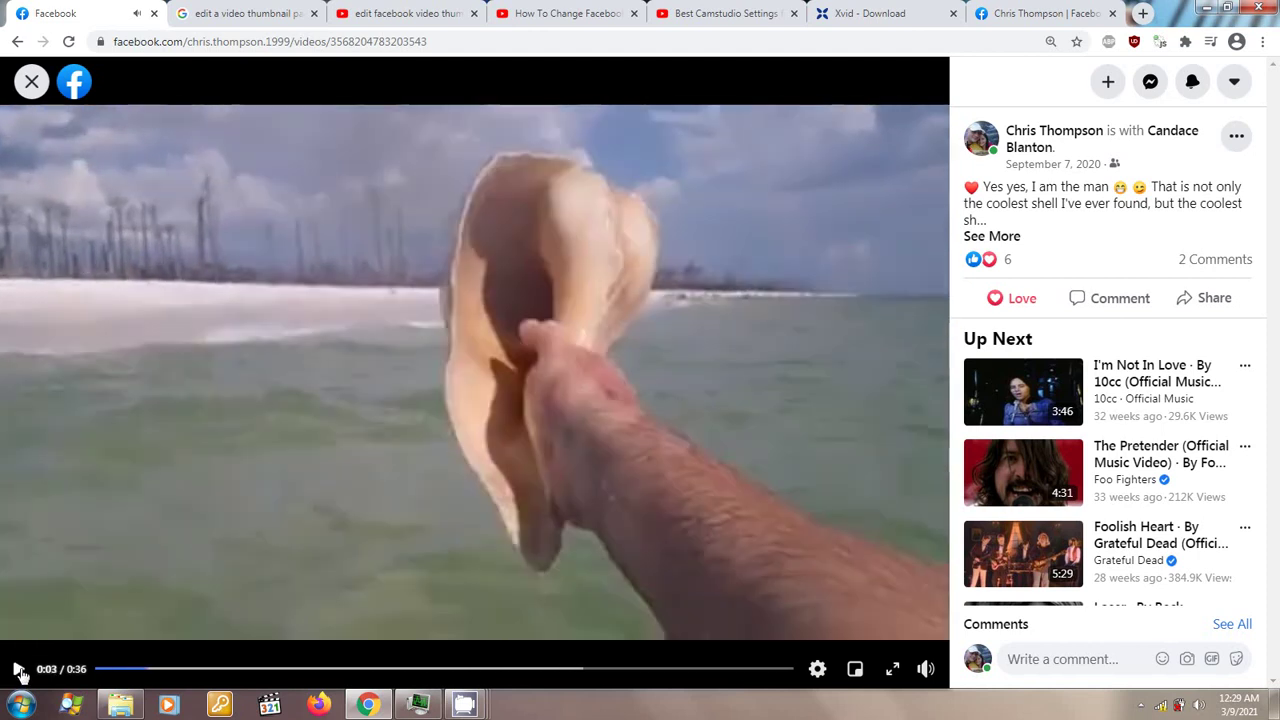
{"action": "left_click", "coordinate": [18, 671]}
Look over the shell post's Edit video dialog, then close it without changes
{"action": "left_click", "coordinate": [1239, 138]}
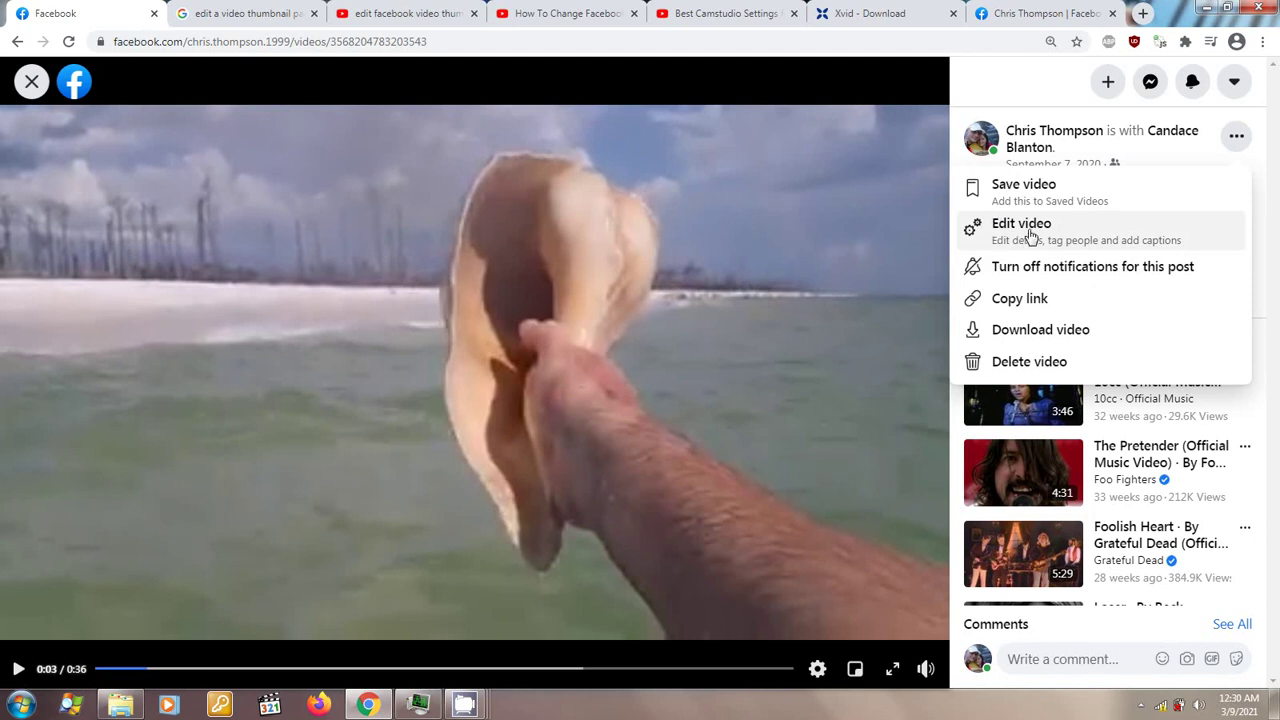
{"action": "left_click", "coordinate": [1030, 236]}
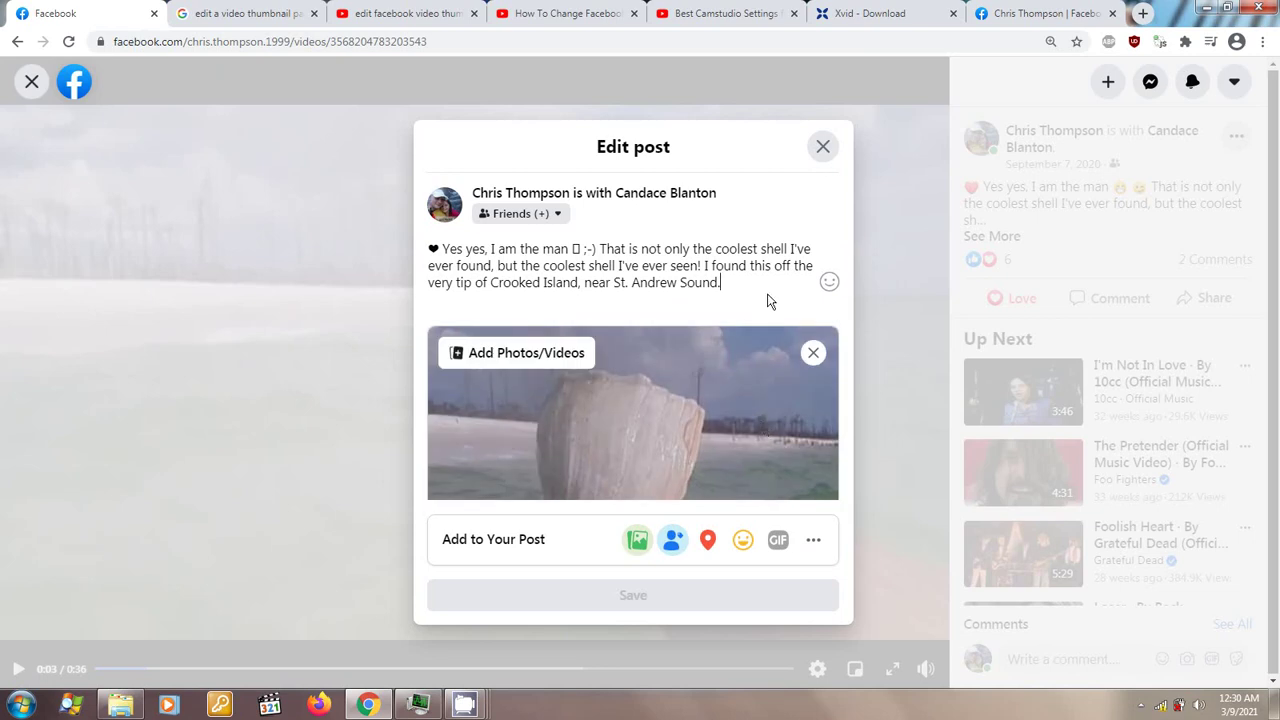
{"action": "scroll", "coordinate": [760, 315], "scroll_direction": "down", "scroll_amount": 2}
{"action": "scroll", "coordinate": [754, 328], "scroll_direction": "up", "scroll_amount": 2}
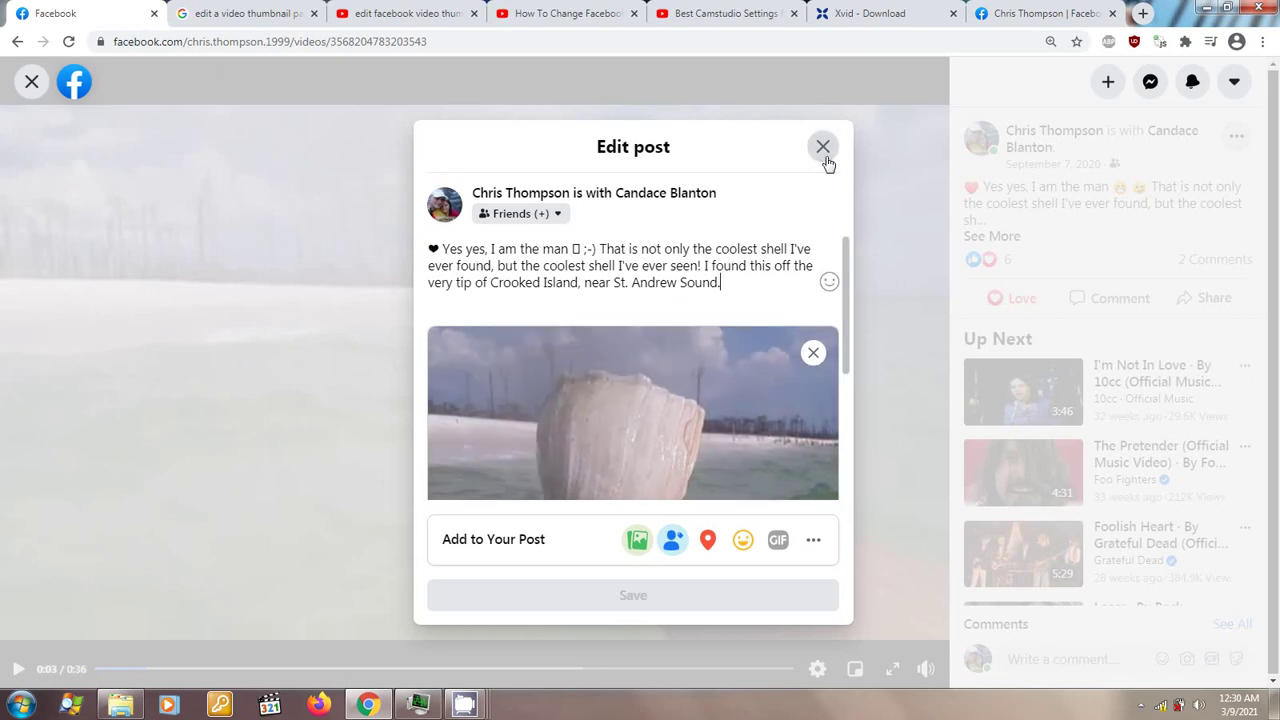
{"action": "left_click", "coordinate": [823, 148]}
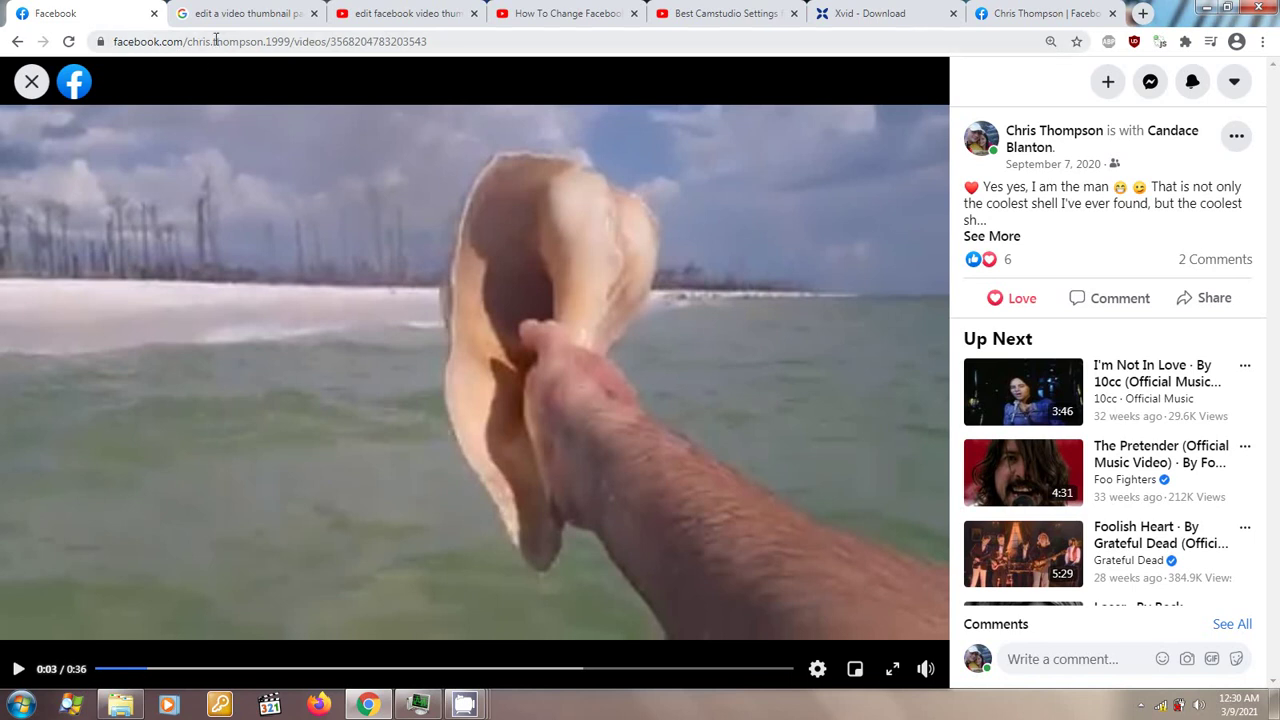
Remove the profile name from the shell video's address and change 'videos' to 'video/edit'
{"action": "left_click", "coordinate": [312, 40]}
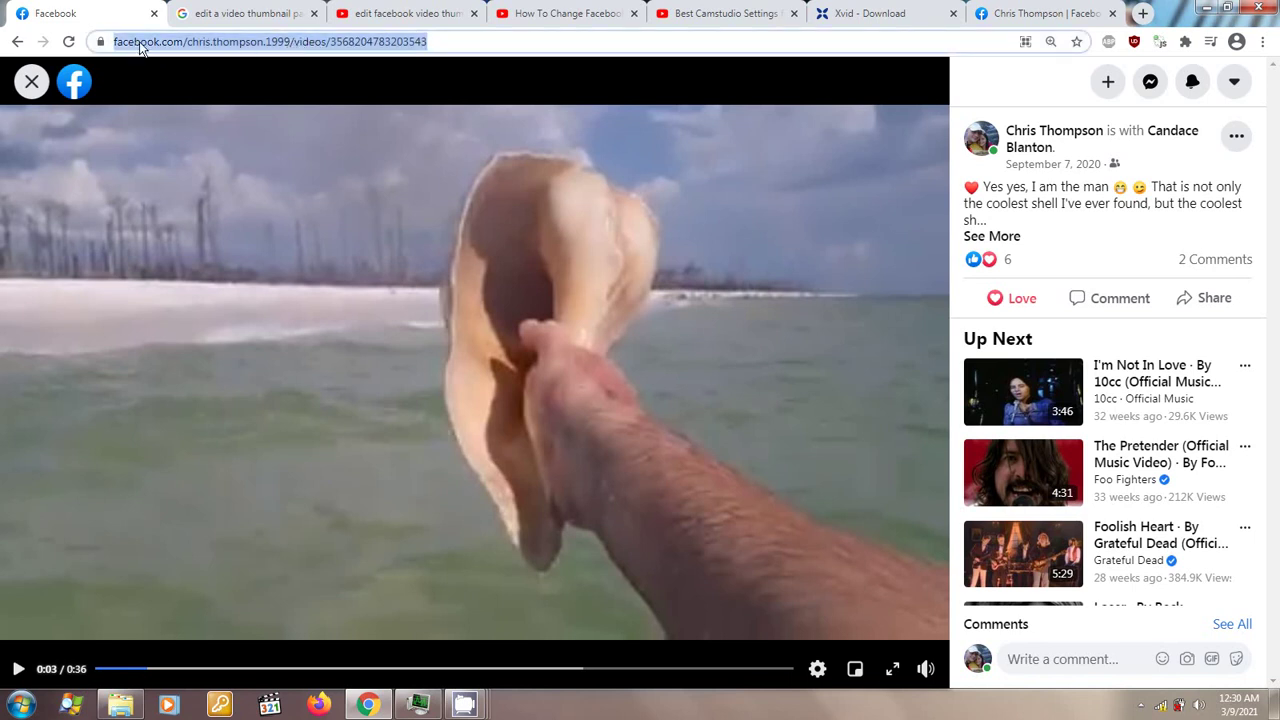
{"action": "left_click", "coordinate": [292, 41]}
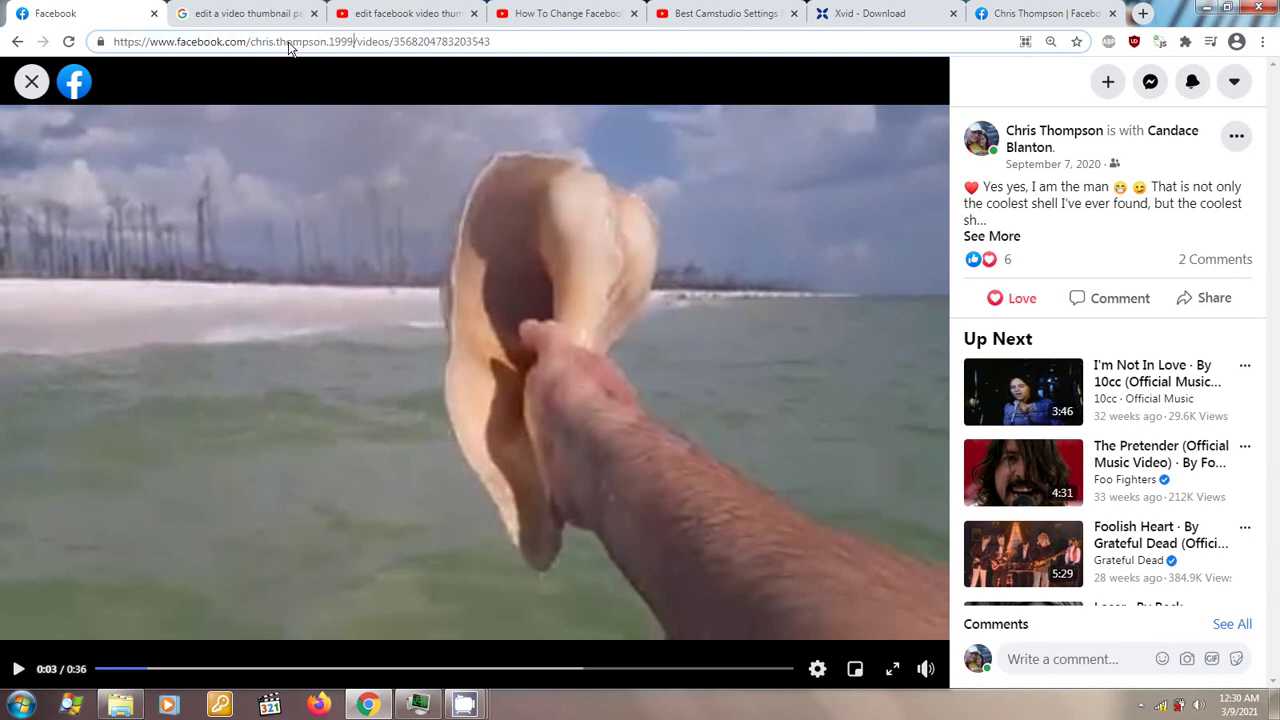
{"action": "key", "text": "BackSpace"}
{"action": "key", "text": "BackSpace"}
{"action": "key", "text": "BackSpace"}
{"action": "key", "text": "BackSpace"}
{"action": "key", "text": "BackSpace"}
{"action": "key", "text": "BackSpace"}
{"action": "key", "text": "BackSpace"}
{"action": "key", "text": "BackSpace"}
{"action": "key", "text": "BackSpace"}
{"action": "key", "text": "BackSpace"}
{"action": "key", "text": "BackSpace"}
{"action": "key", "text": "BackSpace"}
{"action": "key", "text": "BackSpace"}
{"action": "key", "text": "BackSpace"}
{"action": "key", "text": "BackSpace"}
{"action": "key", "text": "BackSpace"}
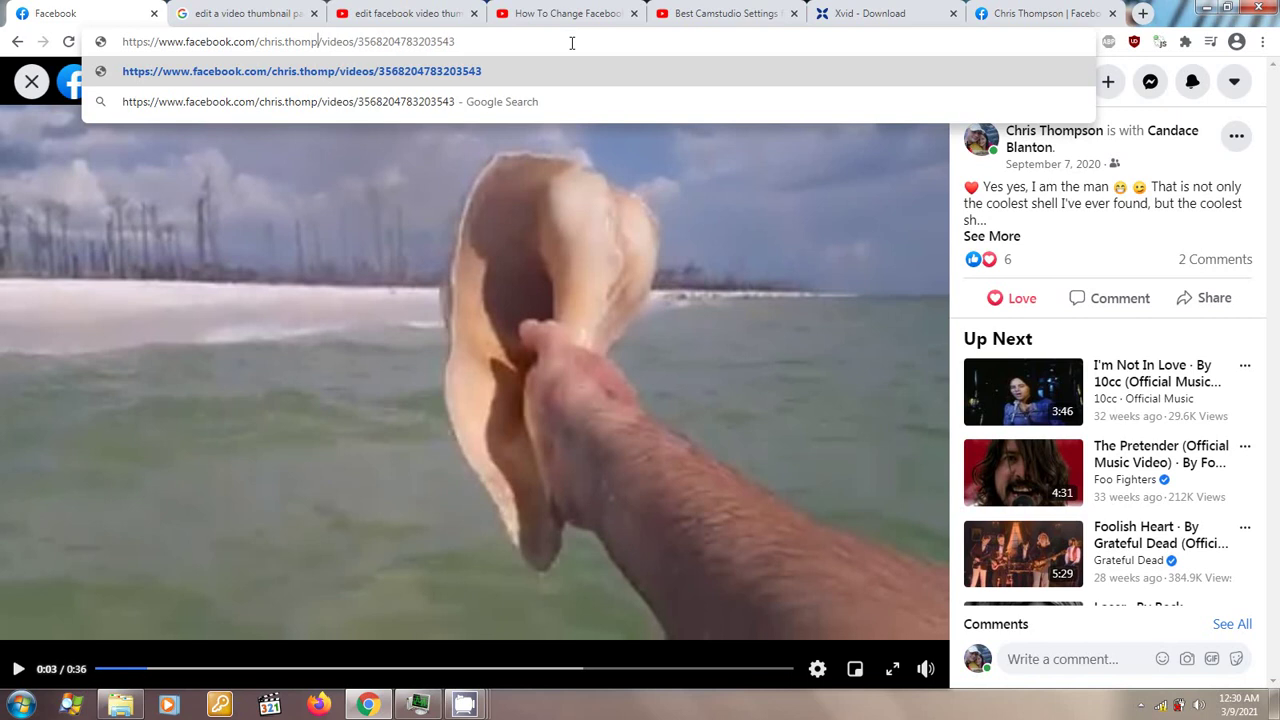
{"action": "key", "text": "BackSpace"}
{"action": "key", "text": "BackSpace"}
{"action": "key", "text": "BackSpace"}
{"action": "key", "text": "BackSpace"}
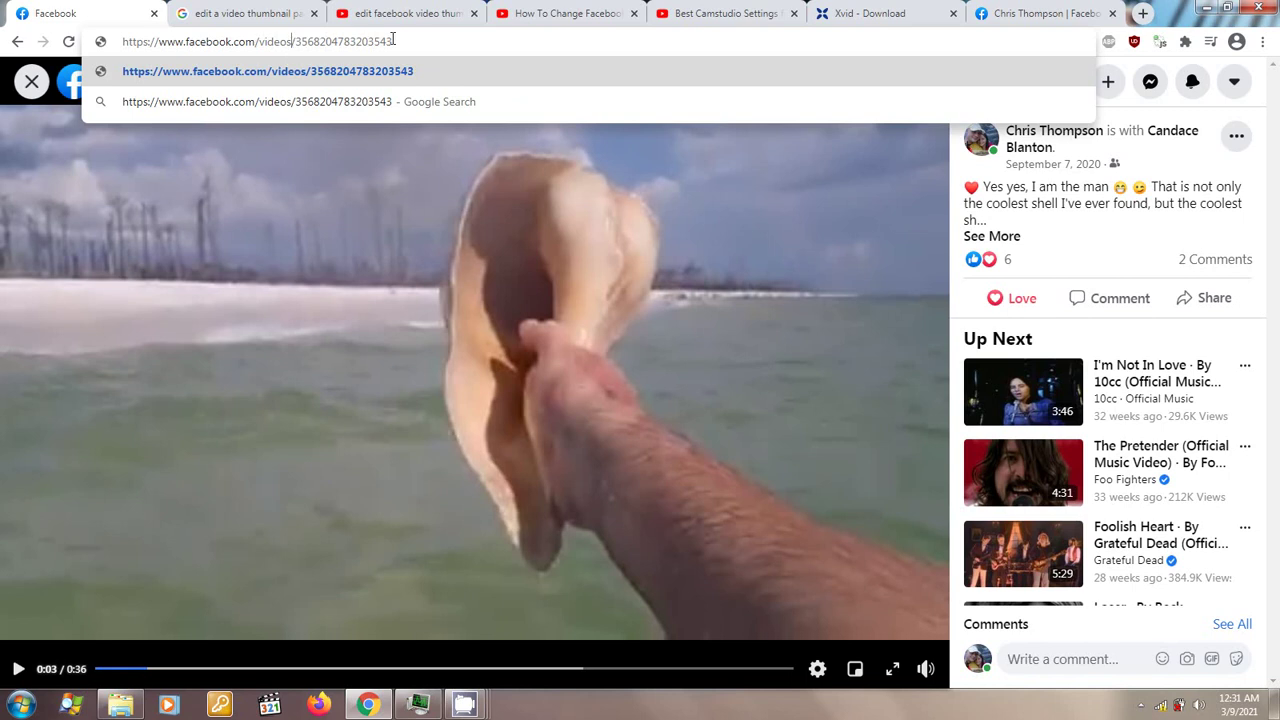
{"action": "key", "text": "BackSpace"}
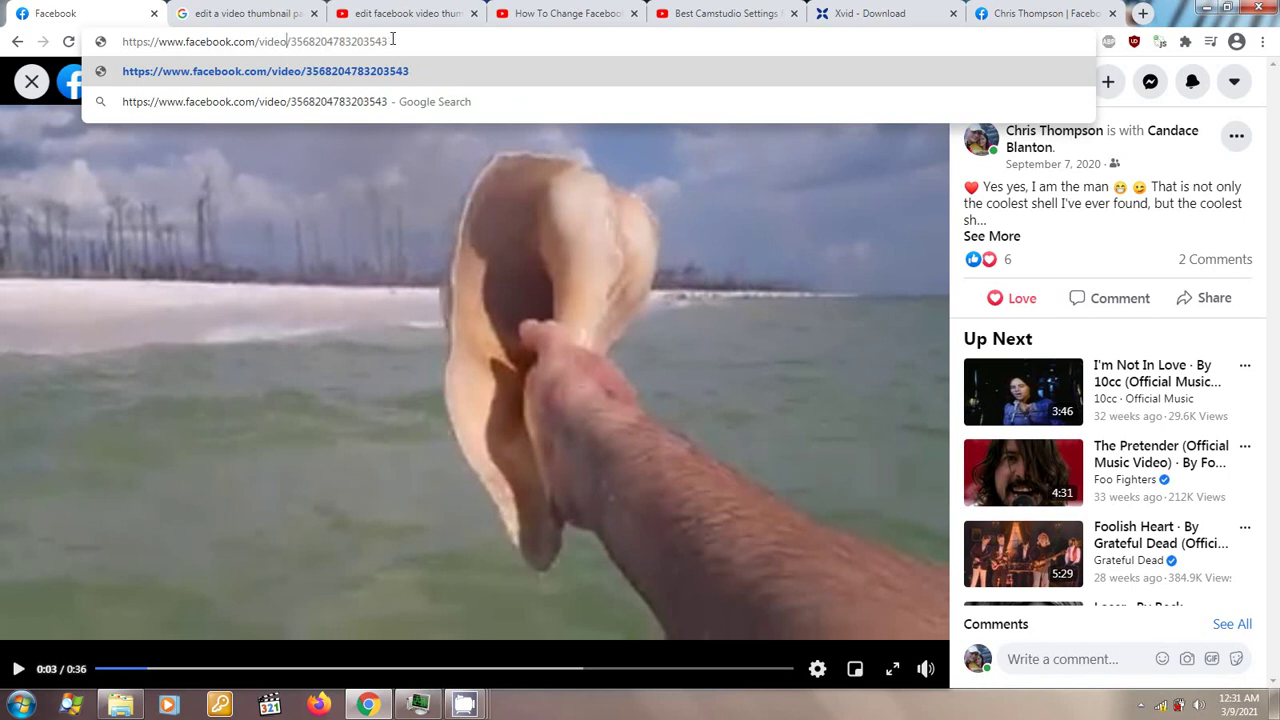
{"action": "type", "text": "/edit/"}
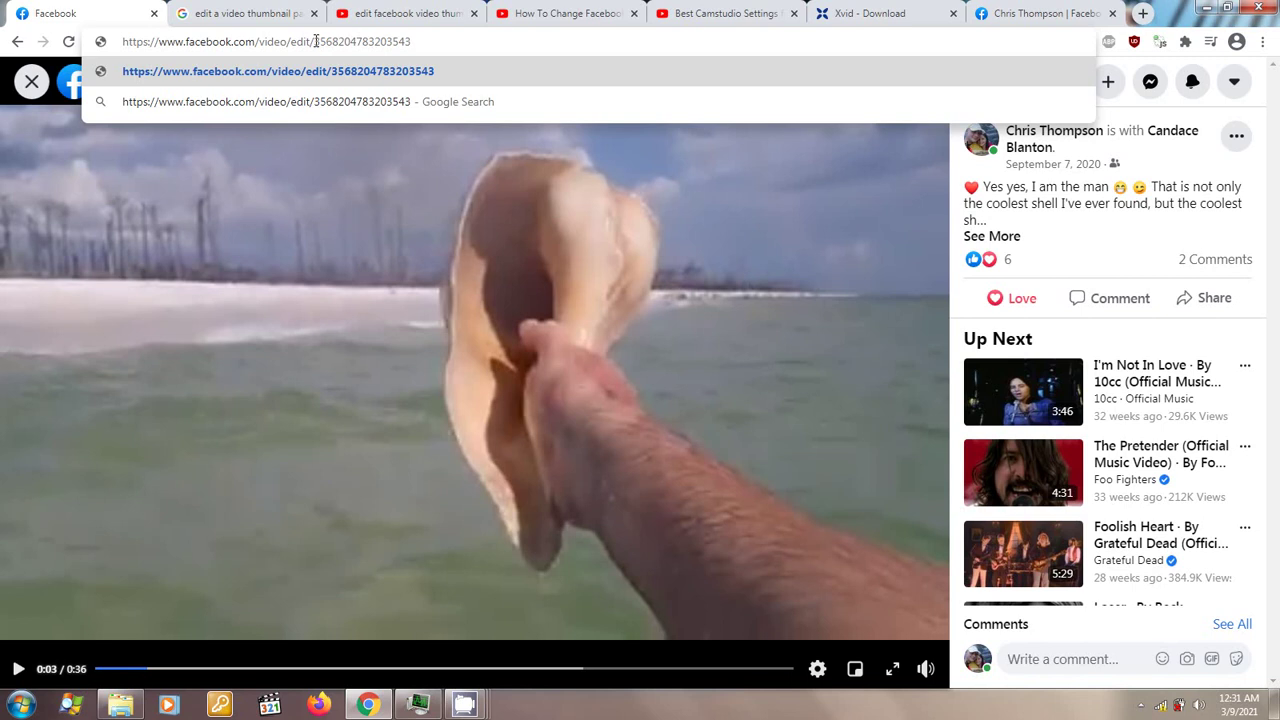
Insert '?v=' before the video ID and load the legacy Edit Video page
{"action": "left_click_drag", "start_coordinate": [315, 44], "coordinate": [424, 42]}
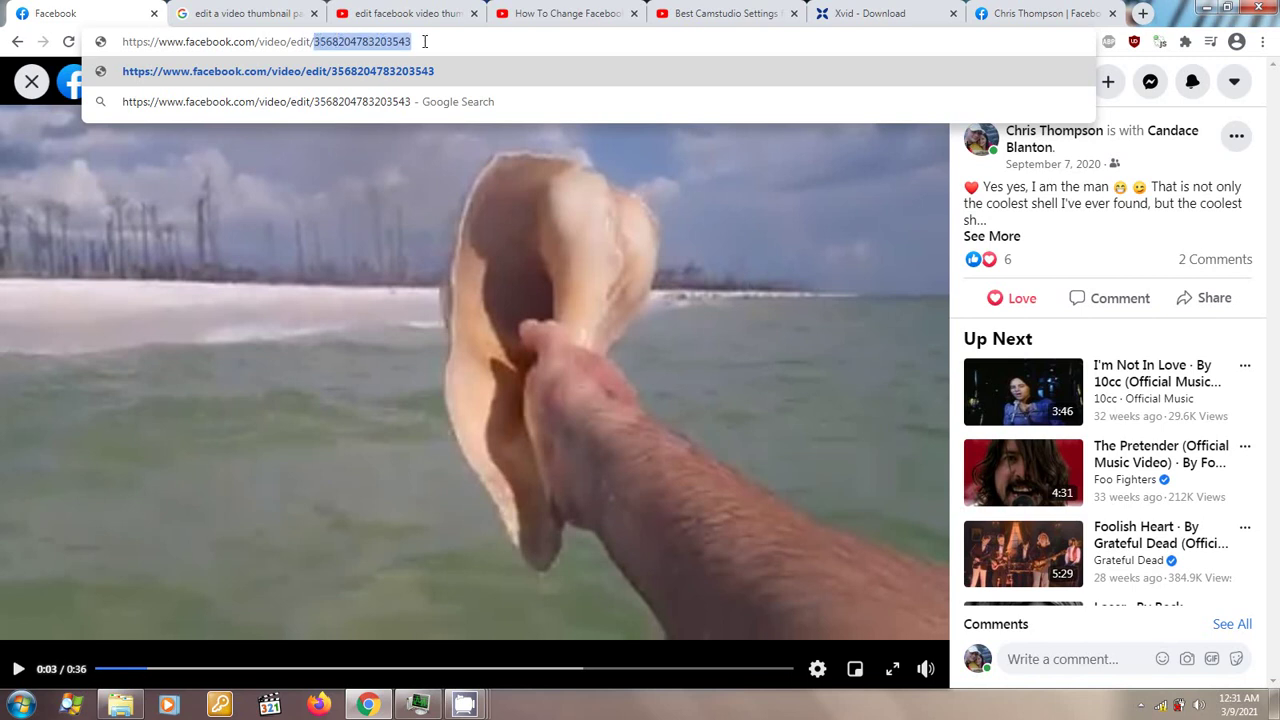
{"action": "key", "text": "Escape"}
{"action": "left_click", "coordinate": [306, 46]}
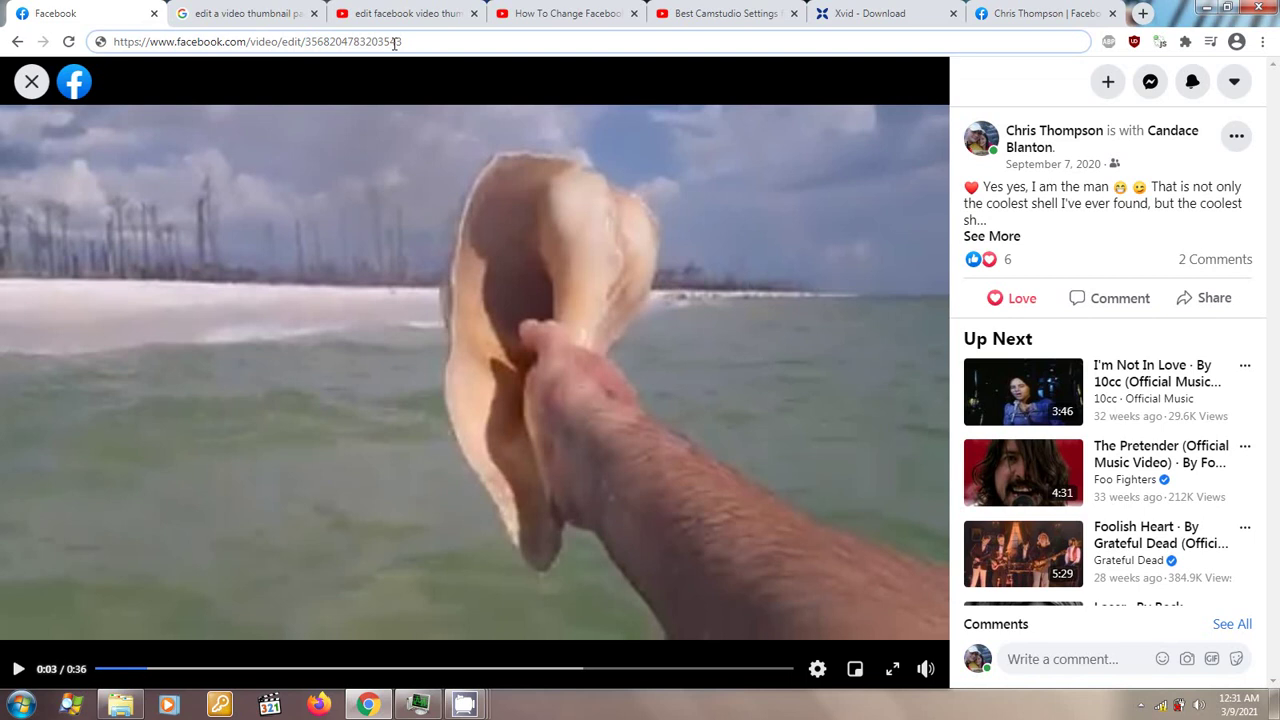
{"action": "type", "text": "/"}
{"action": "key", "text": "BackSpace"}
{"action": "type", "text": "?v"}
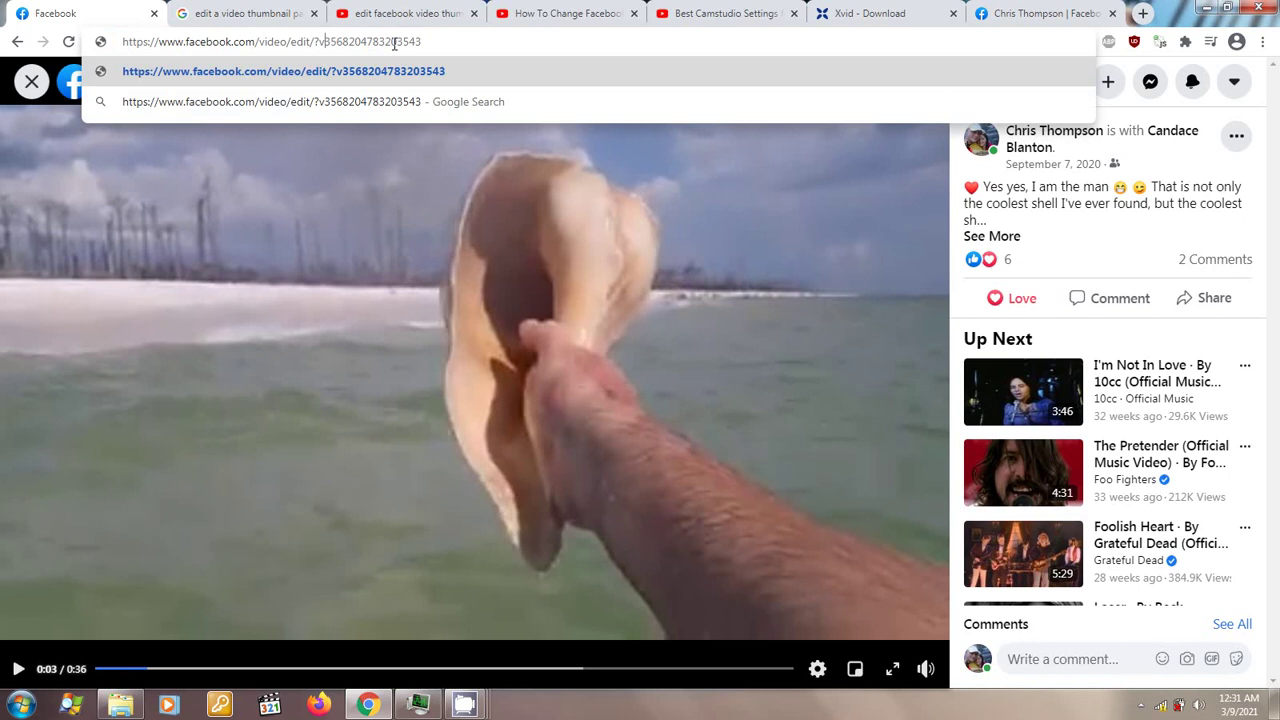
{"action": "type", "text": "="}
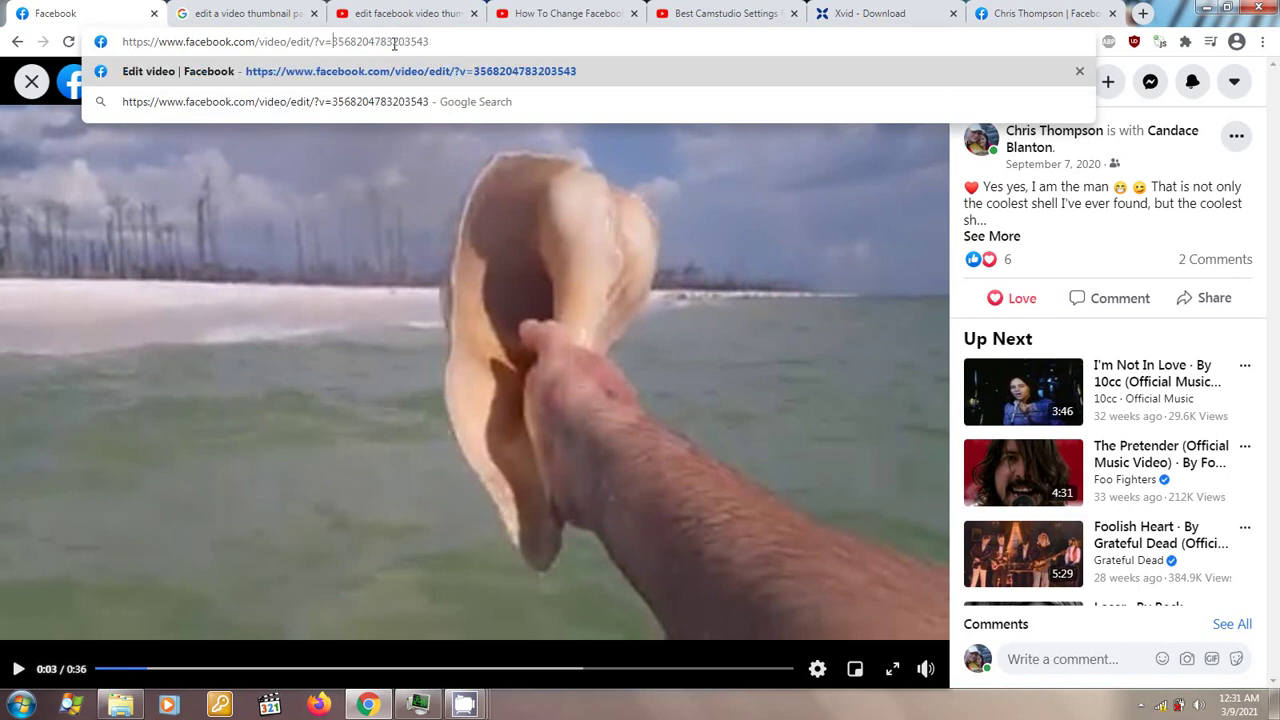
{"action": "key", "text": "Return"}
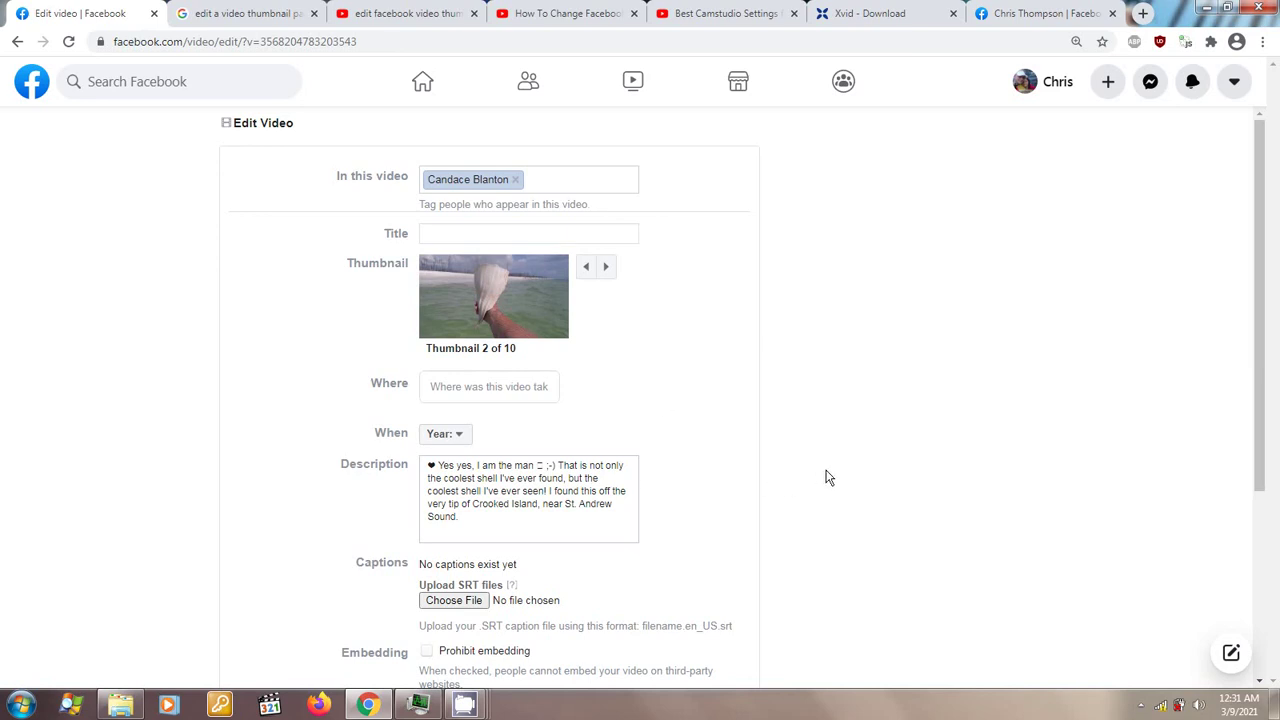
Check the Edit Video form's Thumbnail selector, then return to the profile's Videos grid tab
{"action": "scroll", "coordinate": [835, 490], "scroll_direction": "down", "scroll_amount": 3}
{"action": "scroll", "coordinate": [840, 500], "scroll_direction": "up", "scroll_amount": 2}
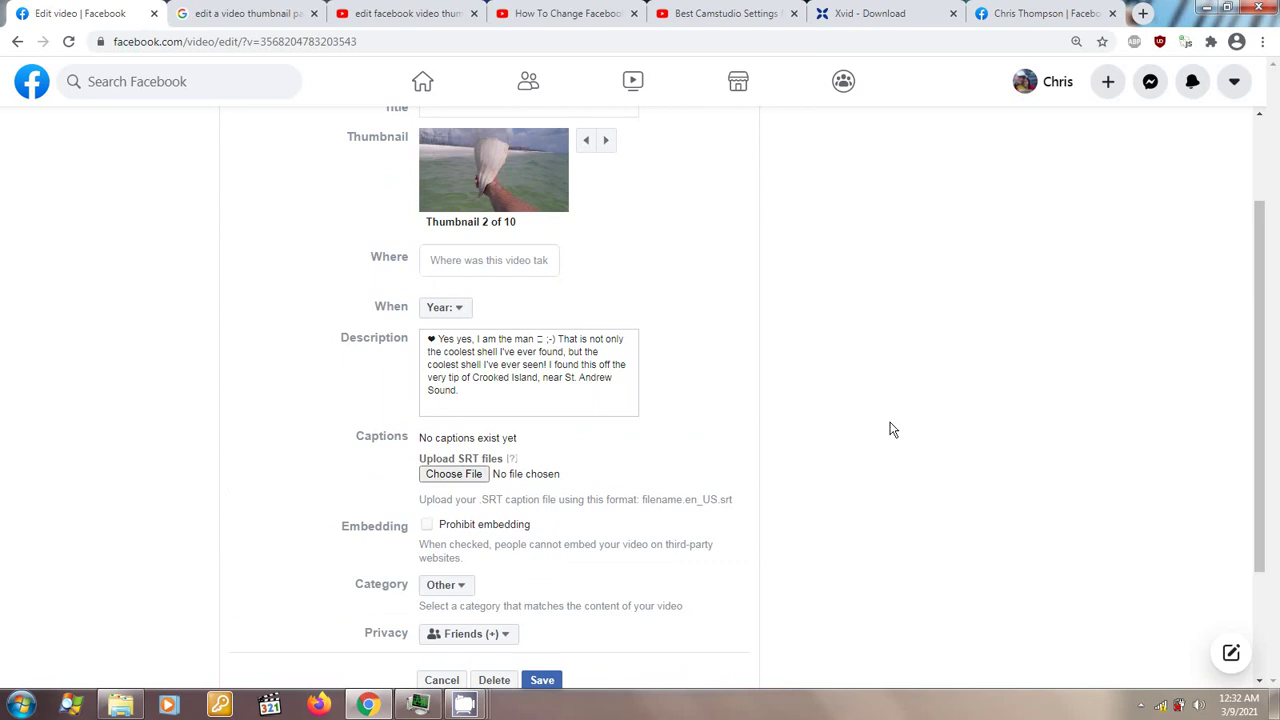
{"action": "left_click", "coordinate": [1042, 13]}
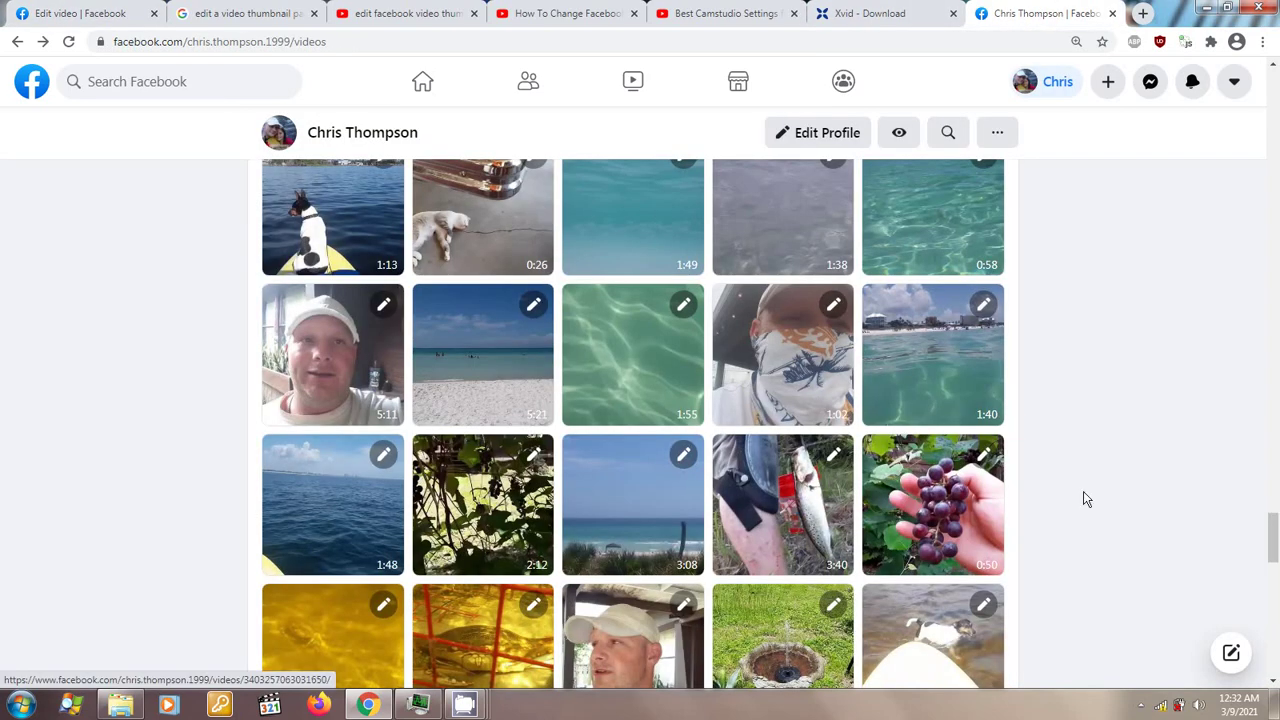
Open the 1:02 bandana video and pause it at 0:02
{"action": "left_click", "coordinate": [790, 363]}
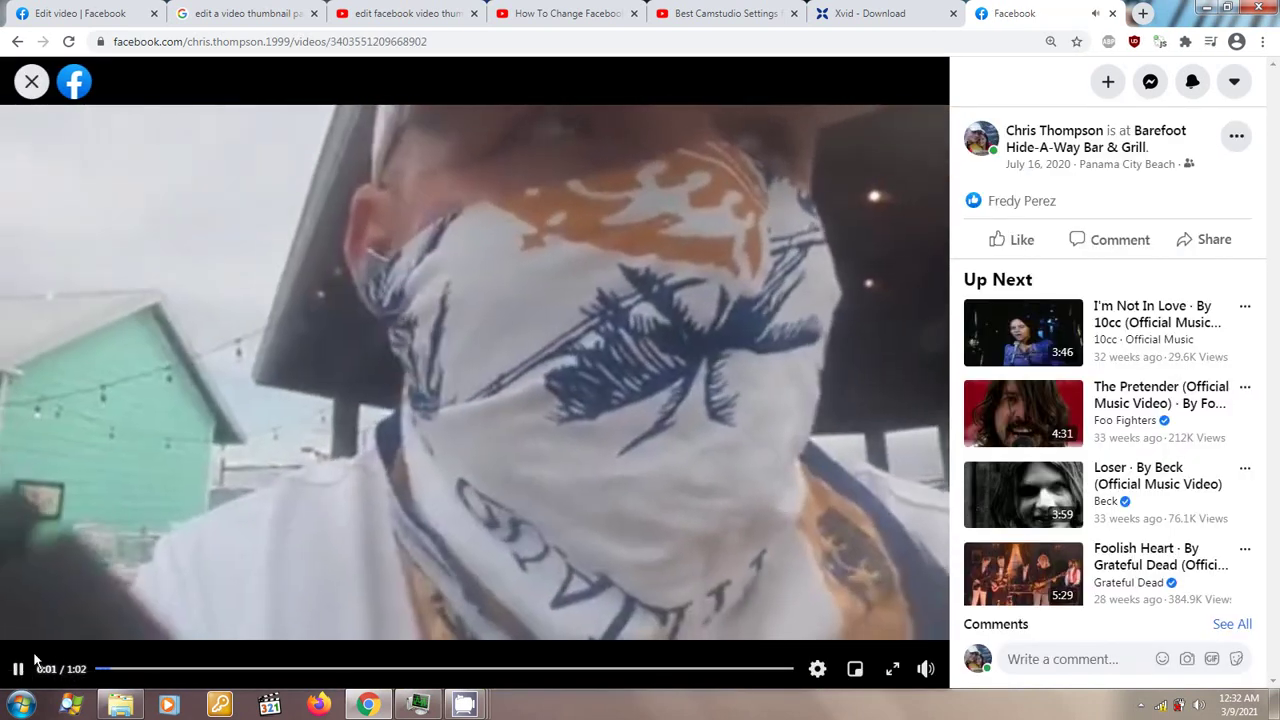
{"action": "left_click", "coordinate": [729, 329]}
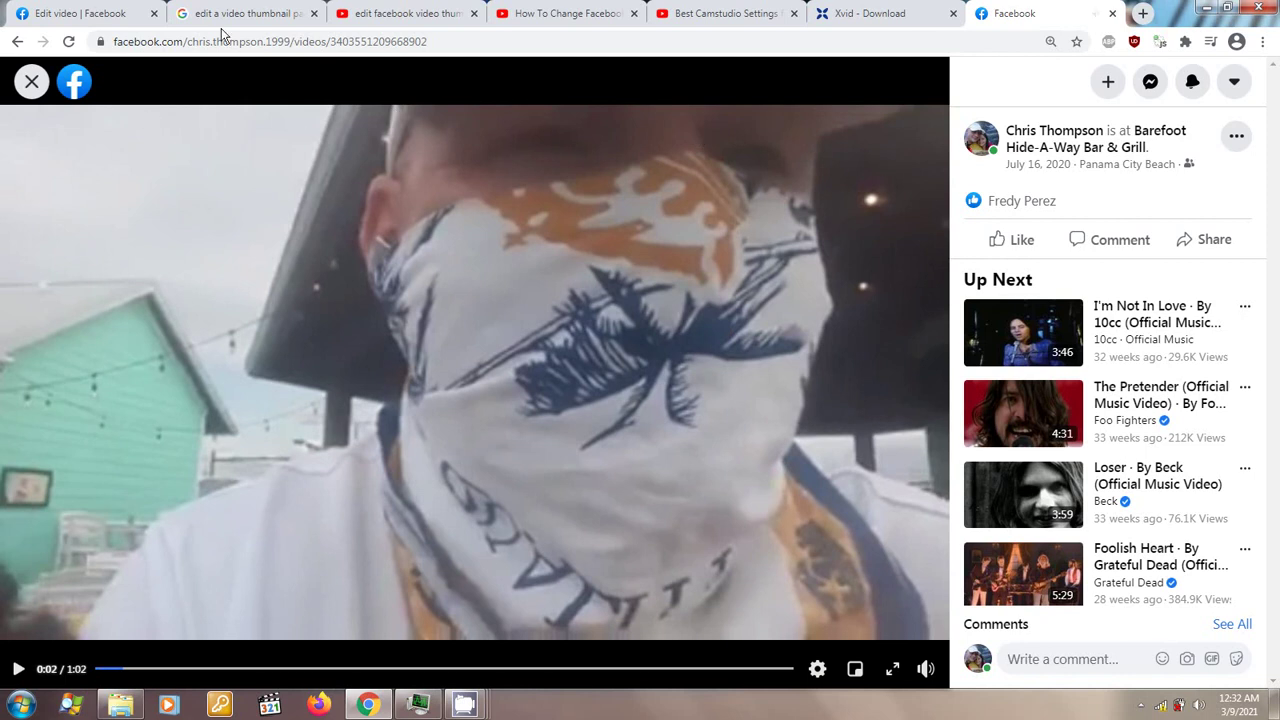
{"action": "left_click", "coordinate": [276, 41]}
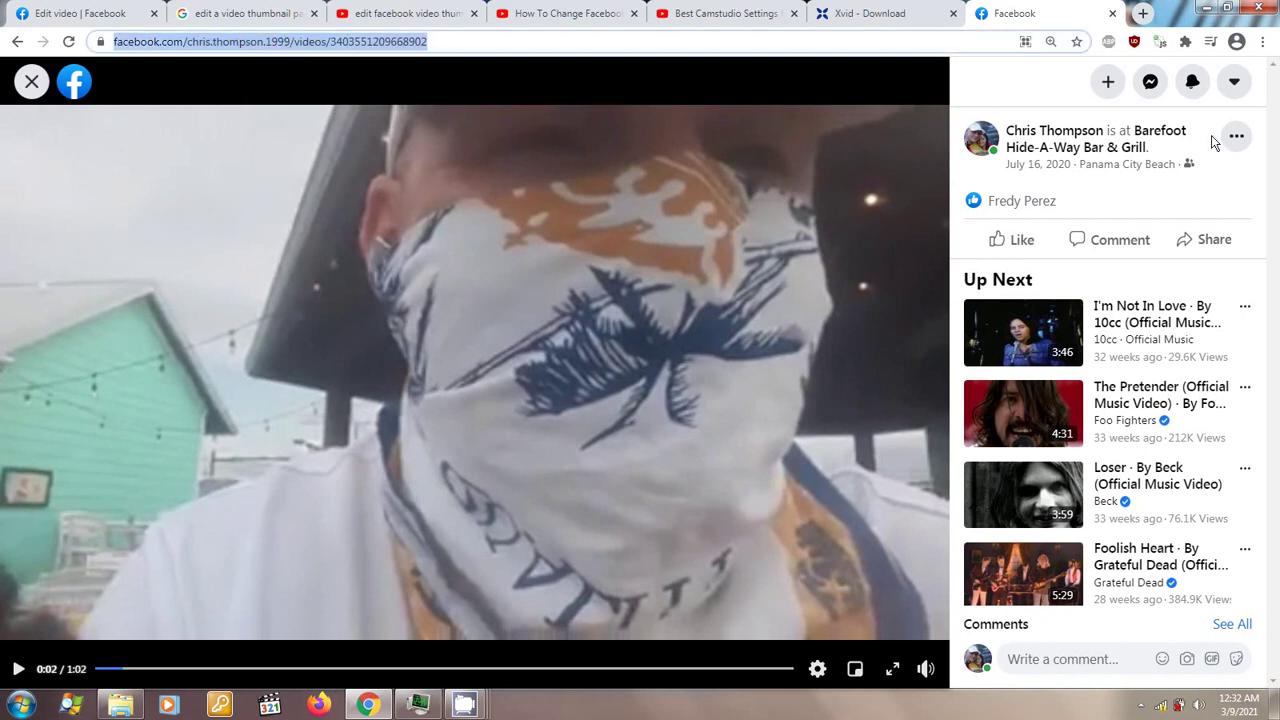
Look over the bandana post's Edit video dialog, then close it
{"action": "left_click", "coordinate": [1236, 137]}
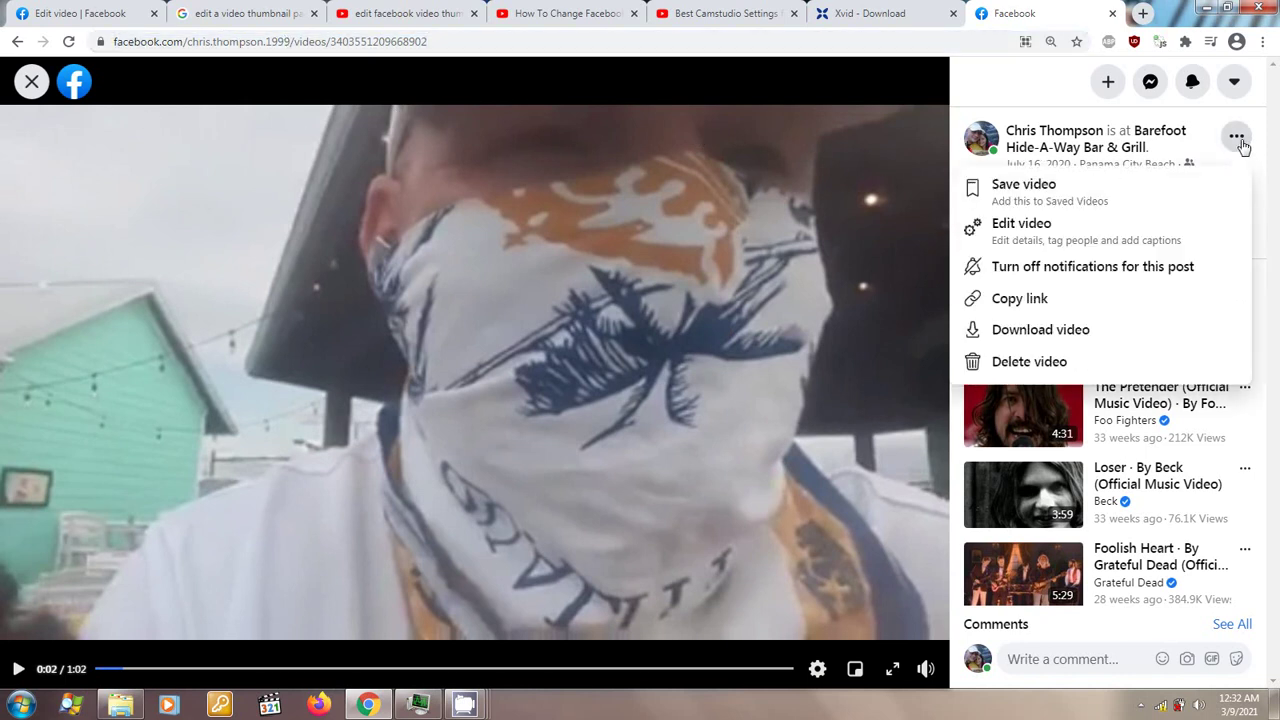
{"action": "left_click", "coordinate": [1052, 244]}
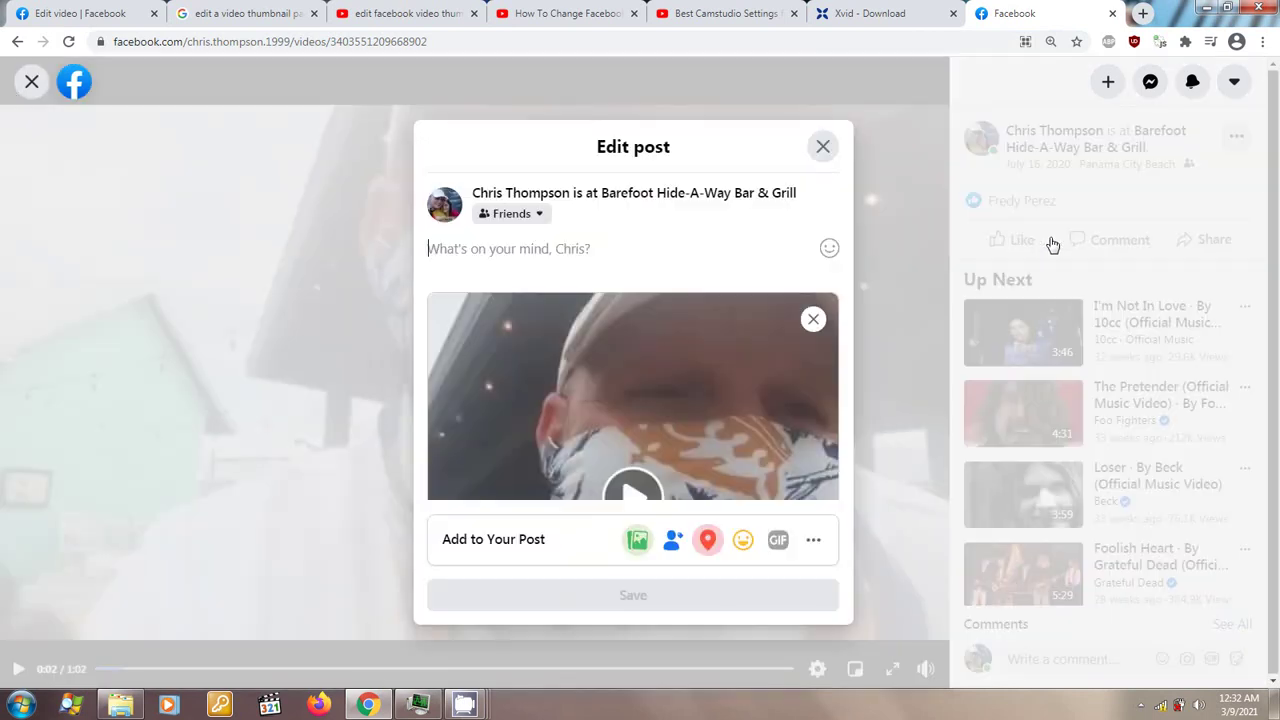
{"action": "left_click", "coordinate": [821, 150]}
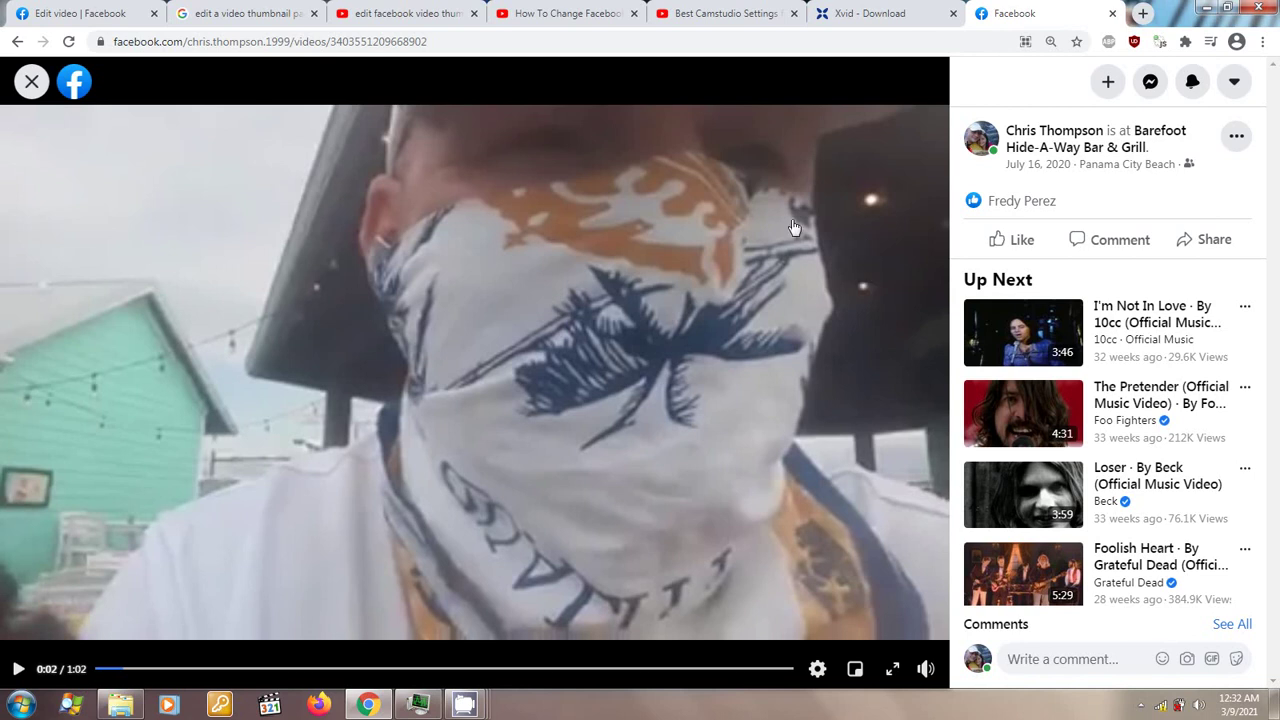
Delete the profile name, change 'videos' to 'video/edit', and add '?v=' before the bandana video's ID
{"action": "left_click", "coordinate": [288, 40]}
{"action": "left_click", "coordinate": [288, 40]}
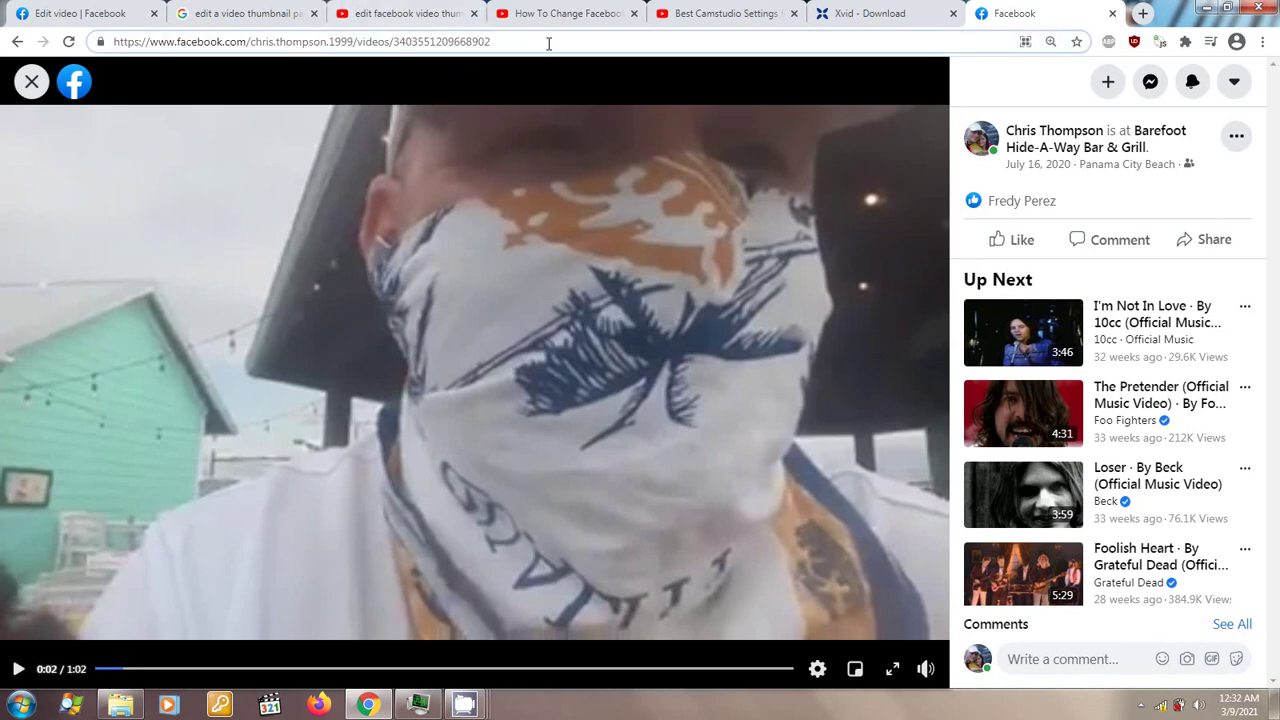
{"action": "key", "text": "BackSpace"}
{"action": "key", "text": "BackSpace"}
{"action": "key", "text": "BackSpace"}
{"action": "key", "text": "BackSpace"}
{"action": "key", "text": "BackSpace"}
{"action": "key", "text": "BackSpace"}
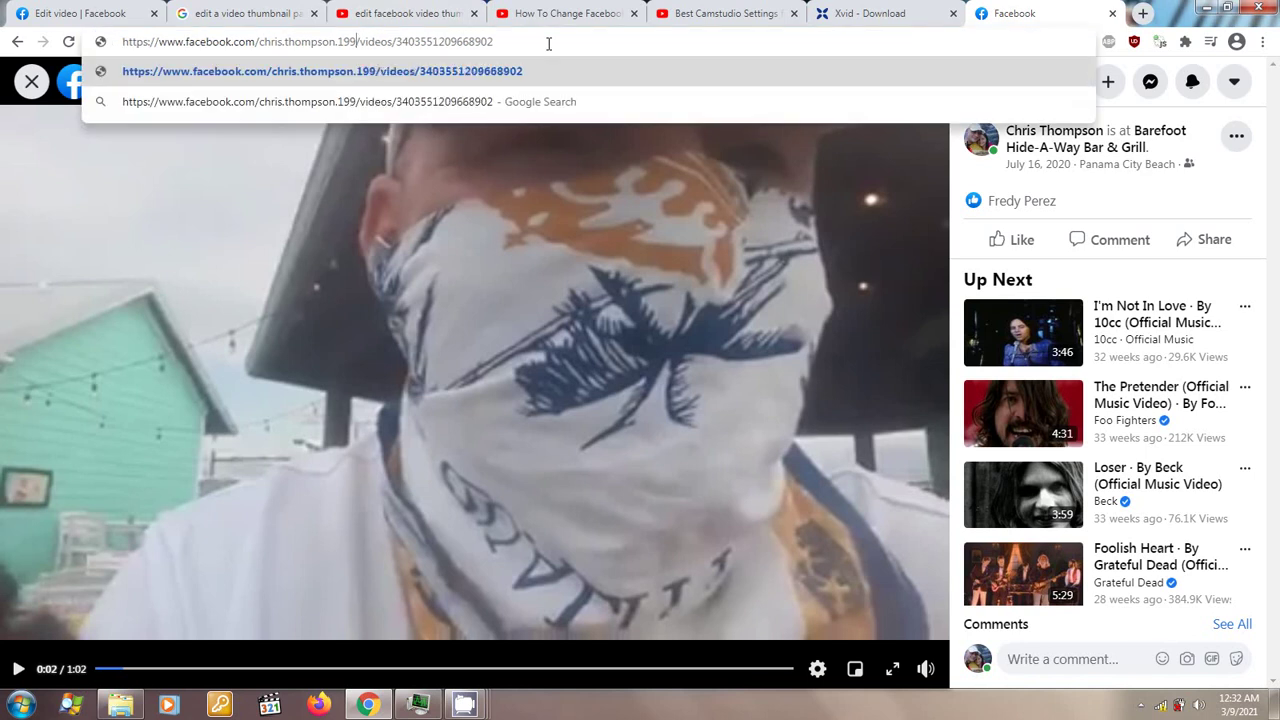
{"action": "key", "text": "BackSpace"}
{"action": "key", "text": "BackSpace"}
{"action": "key", "text": "BackSpace"}
{"action": "key", "text": "BackSpace"}
{"action": "key", "text": "BackSpace"}
{"action": "key", "text": "BackSpace"}
{"action": "key", "text": "BackSpace"}
{"action": "key", "text": "BackSpace"}
{"action": "key", "text": "BackSpace"}
{"action": "key", "text": "BackSpace"}
{"action": "key", "text": "BackSpace"}
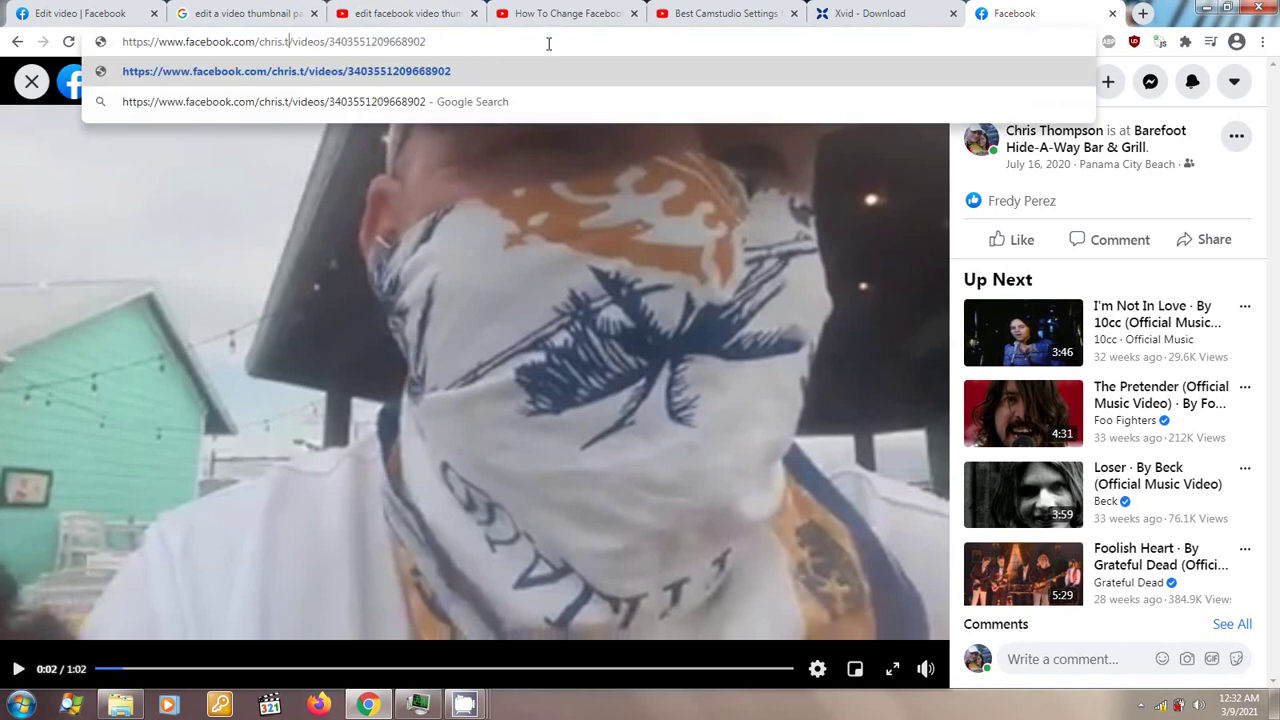
{"action": "key", "text": "BackSpace"}
{"action": "key", "text": "BackSpace"}
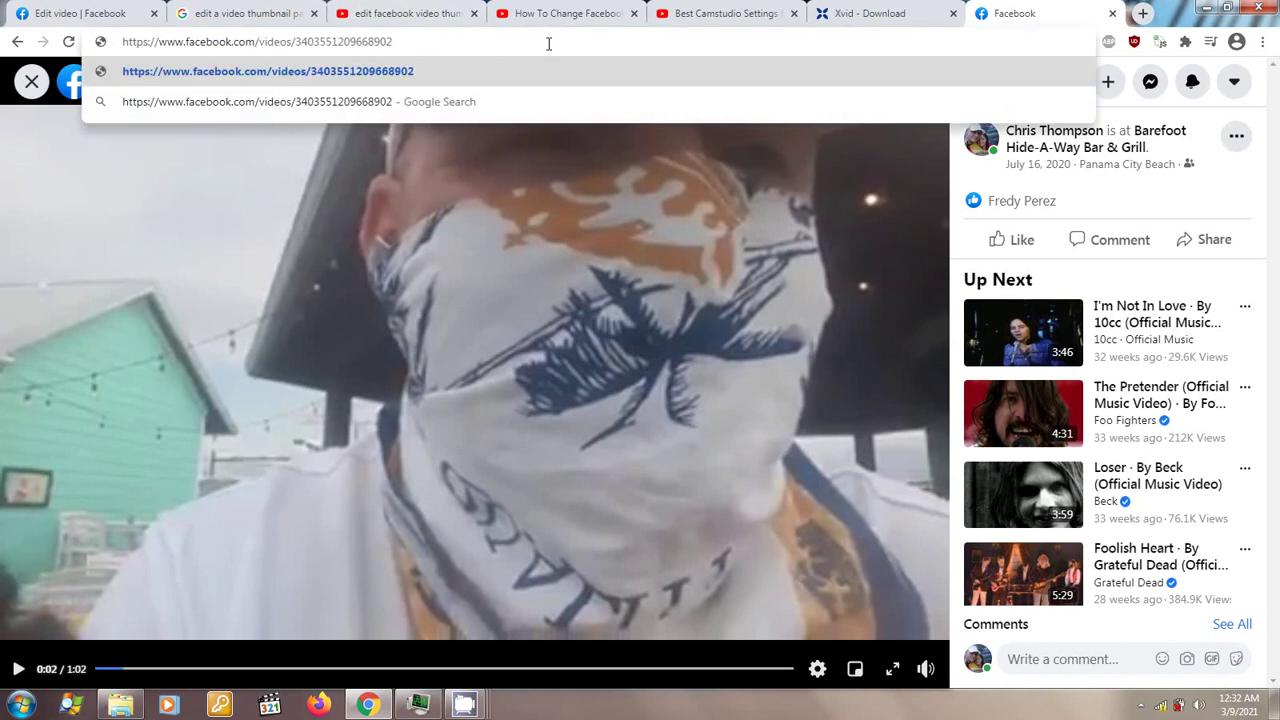
{"action": "key", "text": "Right"}
{"action": "key", "text": "Right"}
{"action": "key", "text": "Right"}
{"action": "key", "text": "BackSpace"}
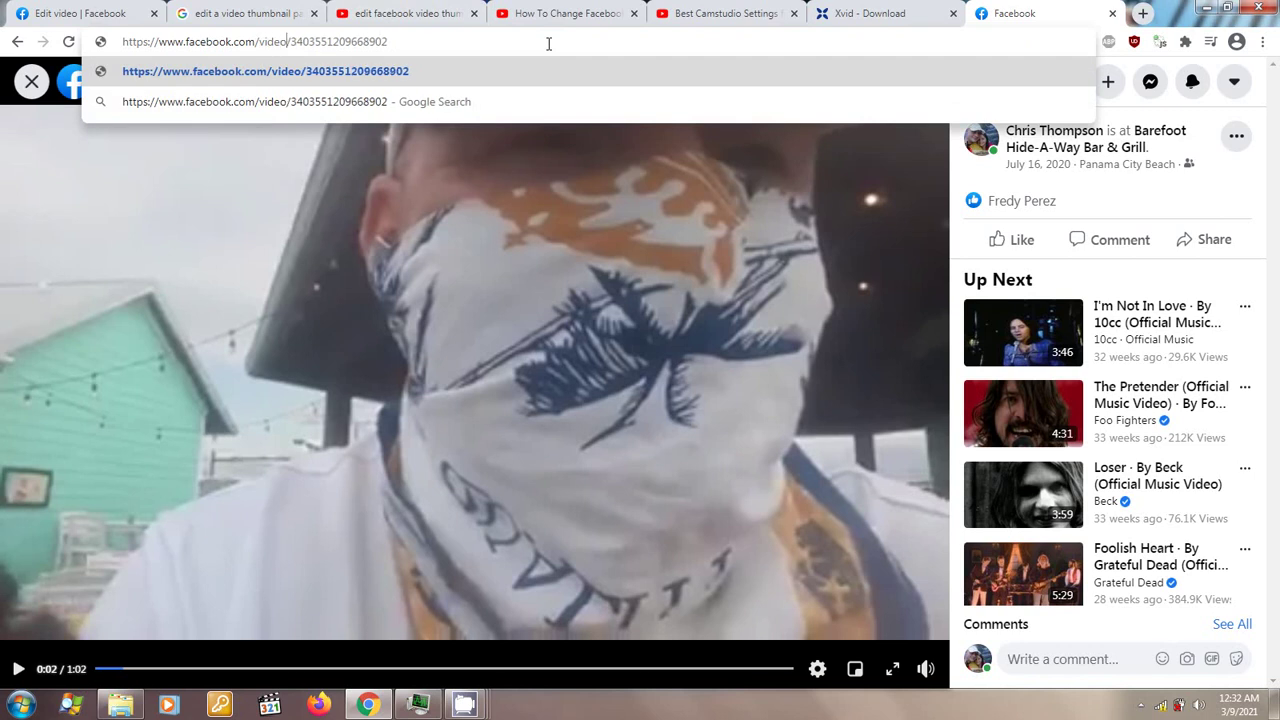
{"action": "type", "text": "/edit/"}
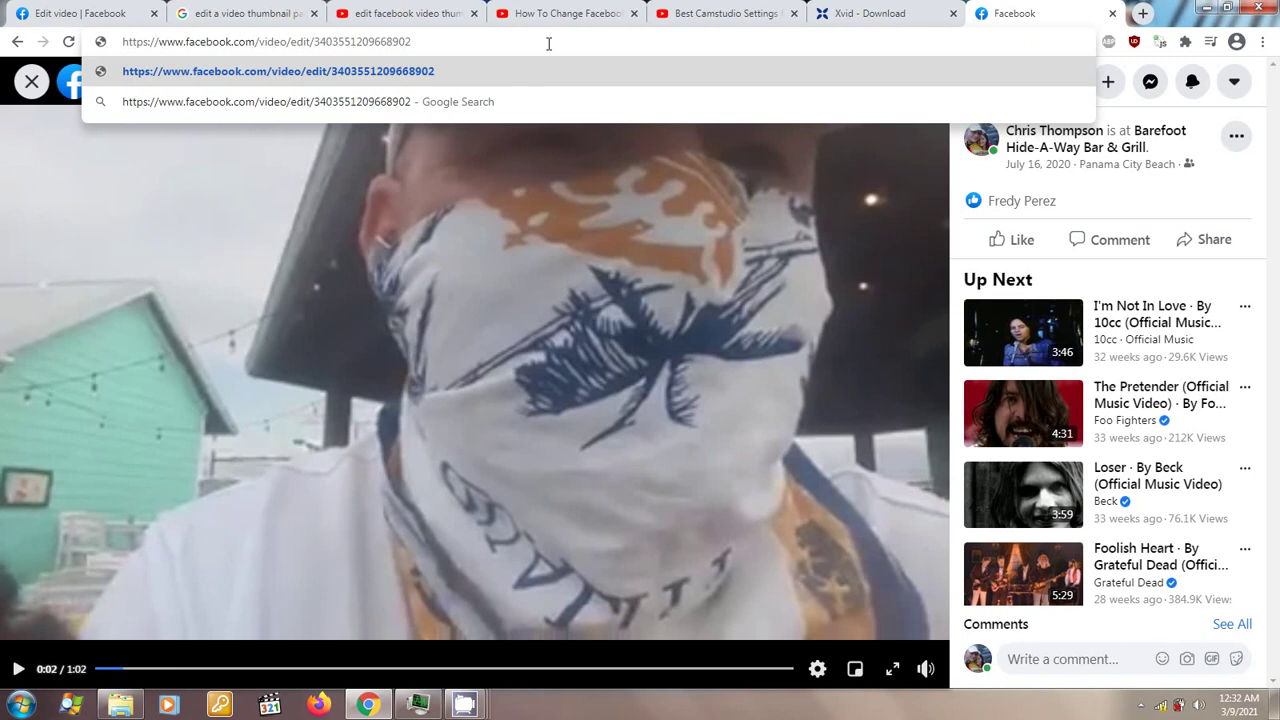
{"action": "type", "text": "?v"}
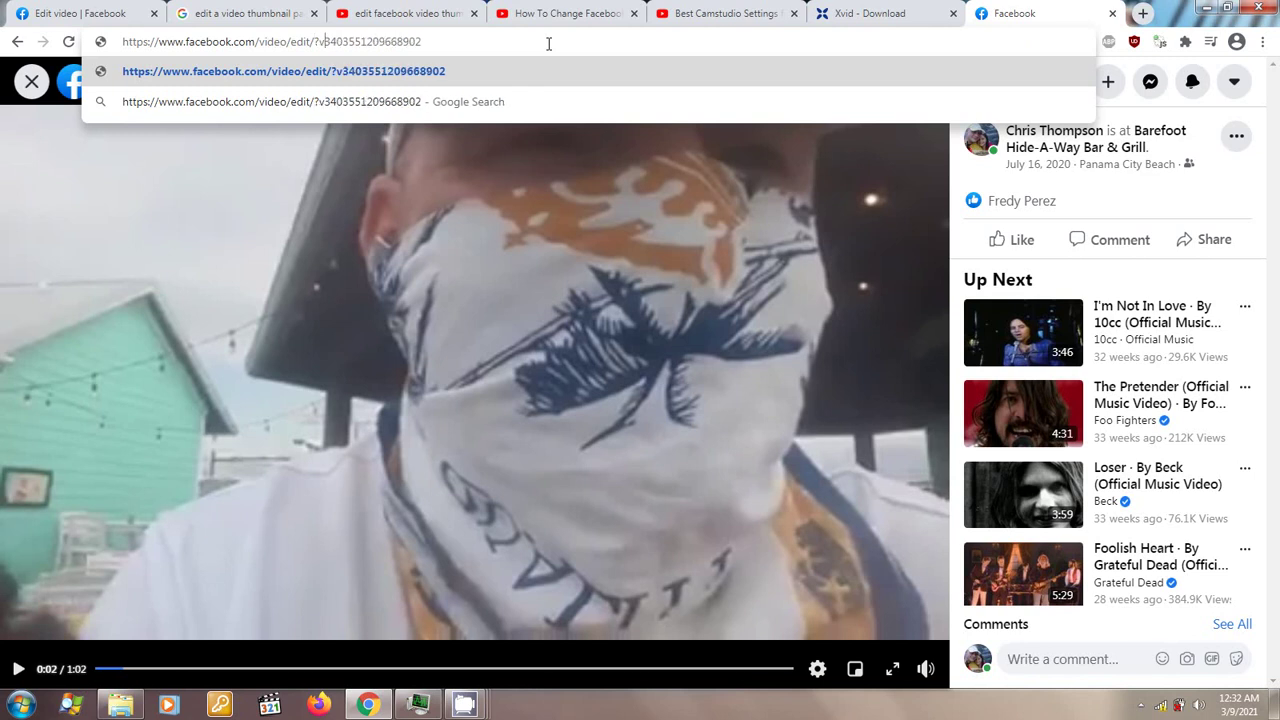
{"action": "type", "text": "="}
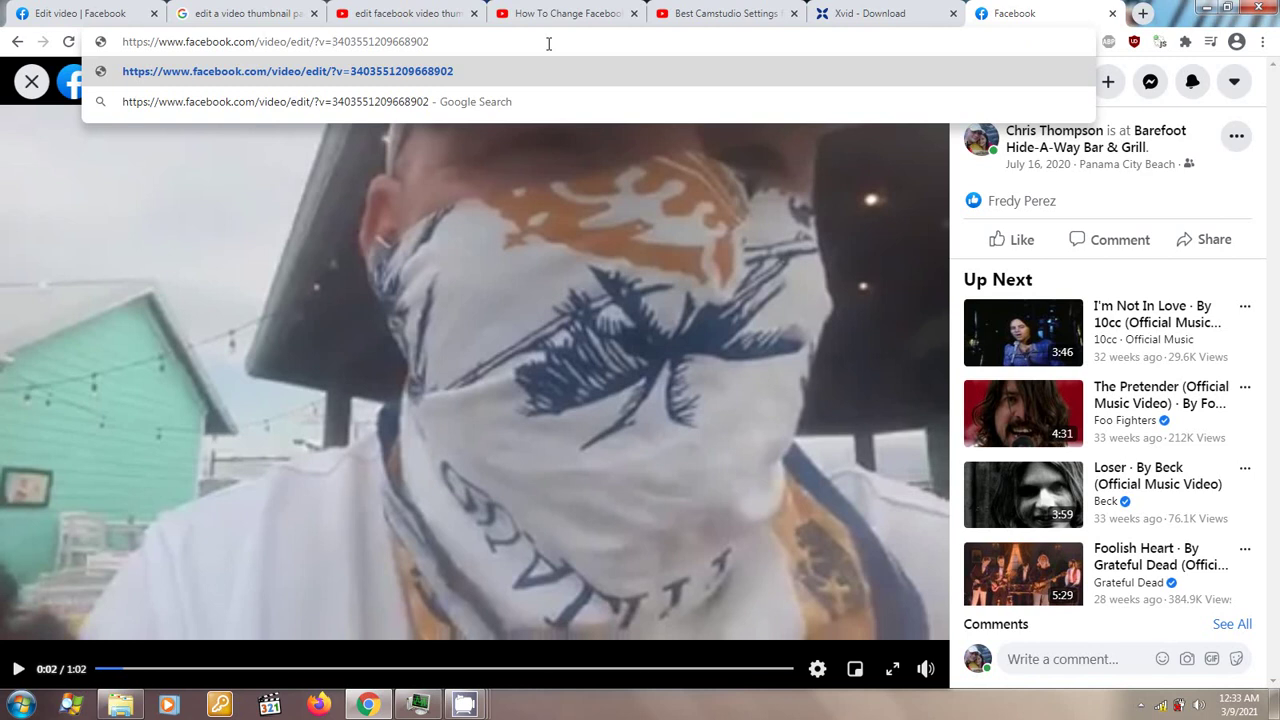
Load facebook.com/video/edit/?v= plus the bandana video's ID to show its thumbnail selector
{"action": "key", "text": "Return"}
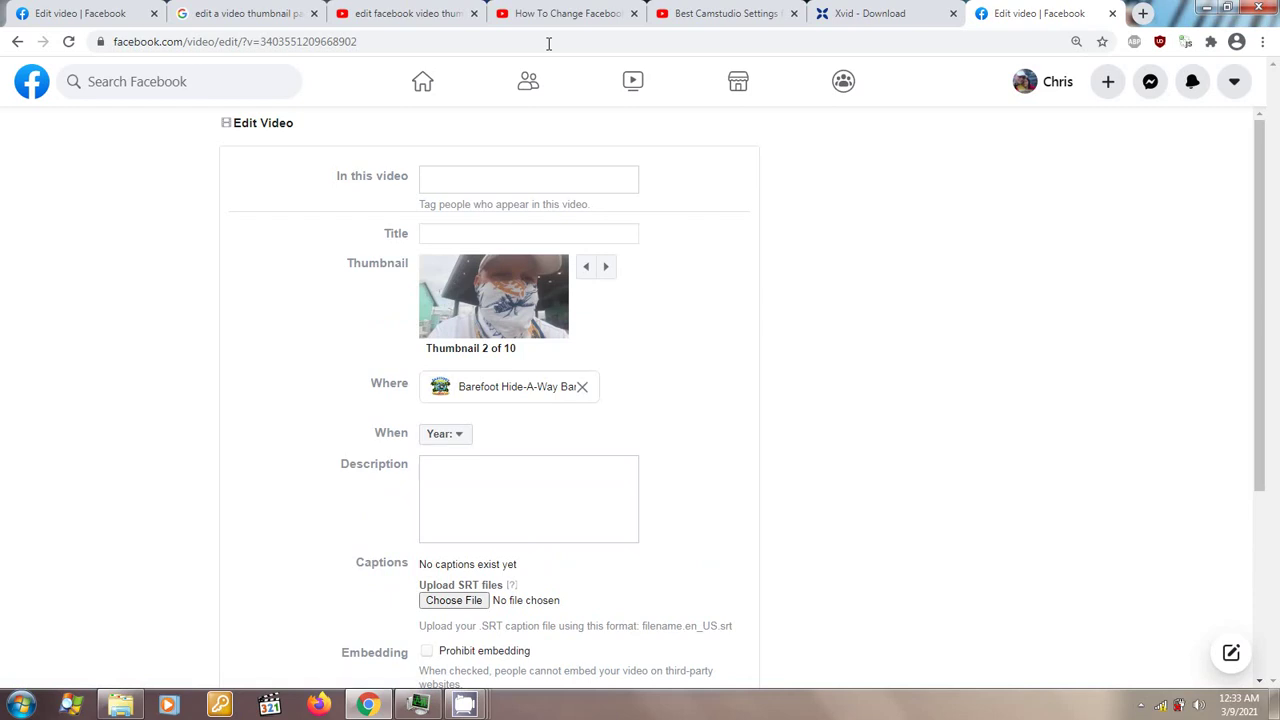
Go back twice to the profile's Videos tab and close the floating mini player
{"action": "left_click", "coordinate": [15, 42]}
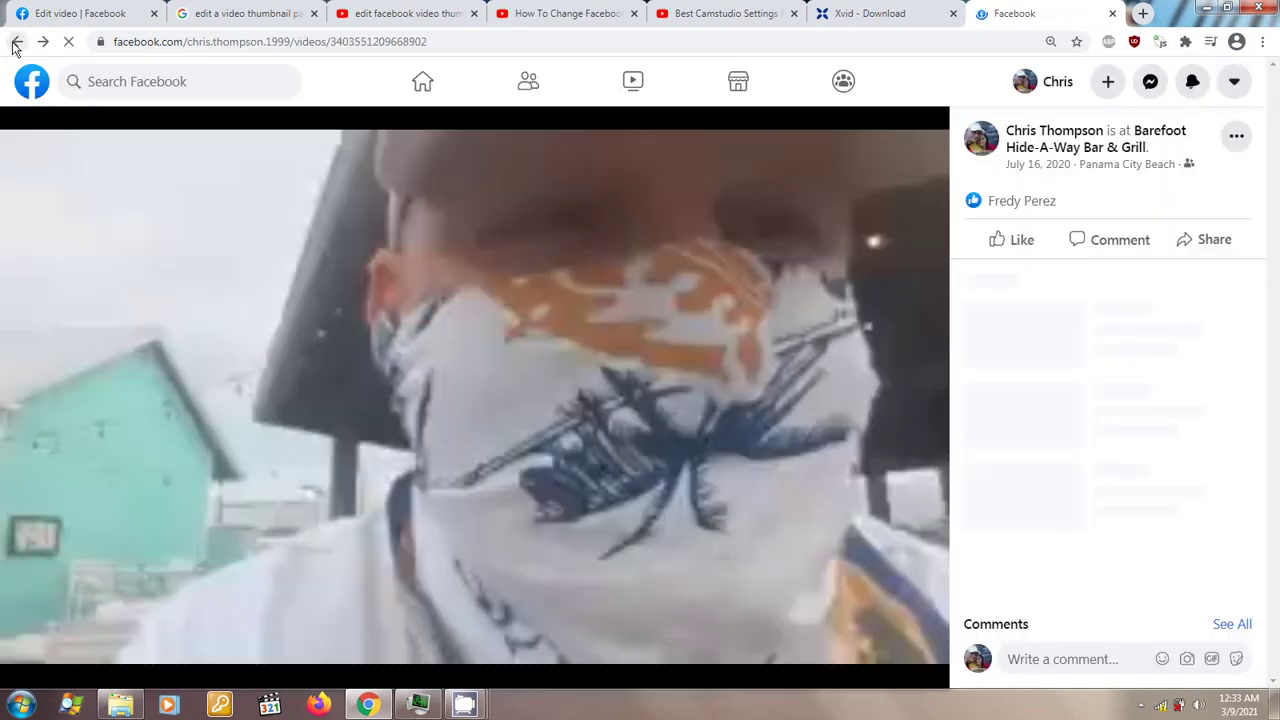
{"action": "left_click", "coordinate": [15, 42]}
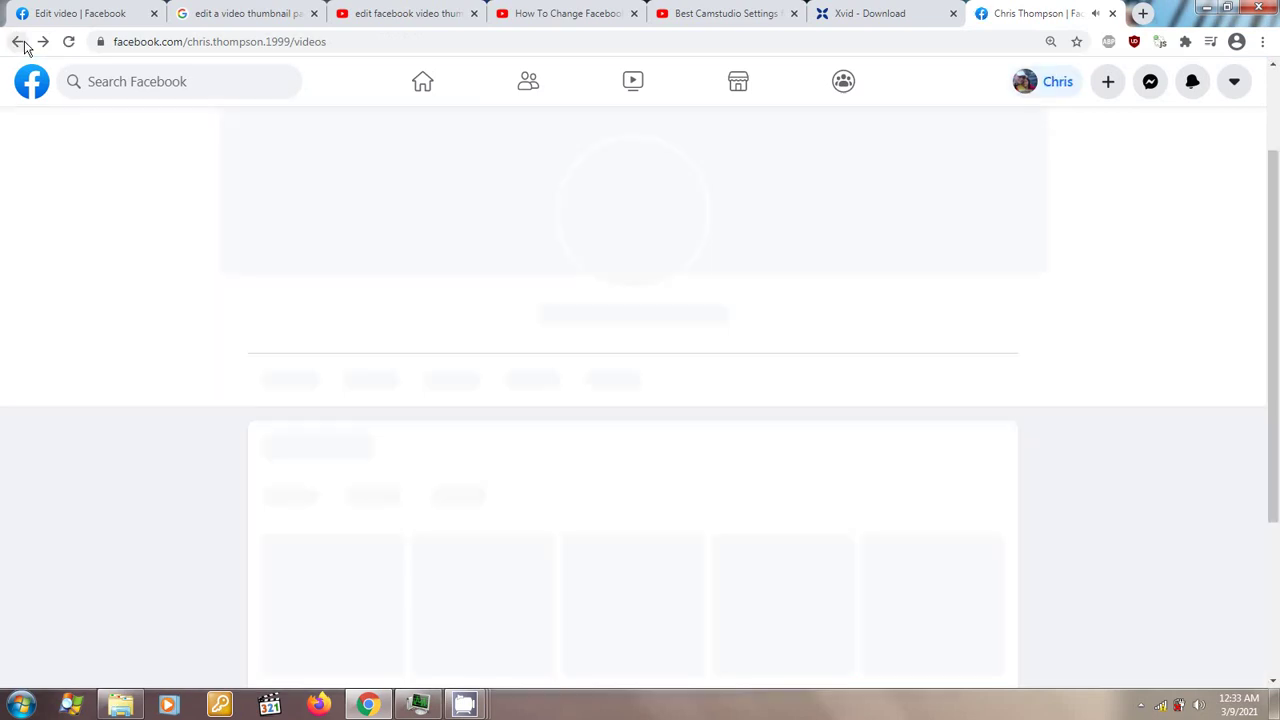
{"action": "scroll", "coordinate": [898, 504], "scroll_direction": "down", "scroll_amount": 3}
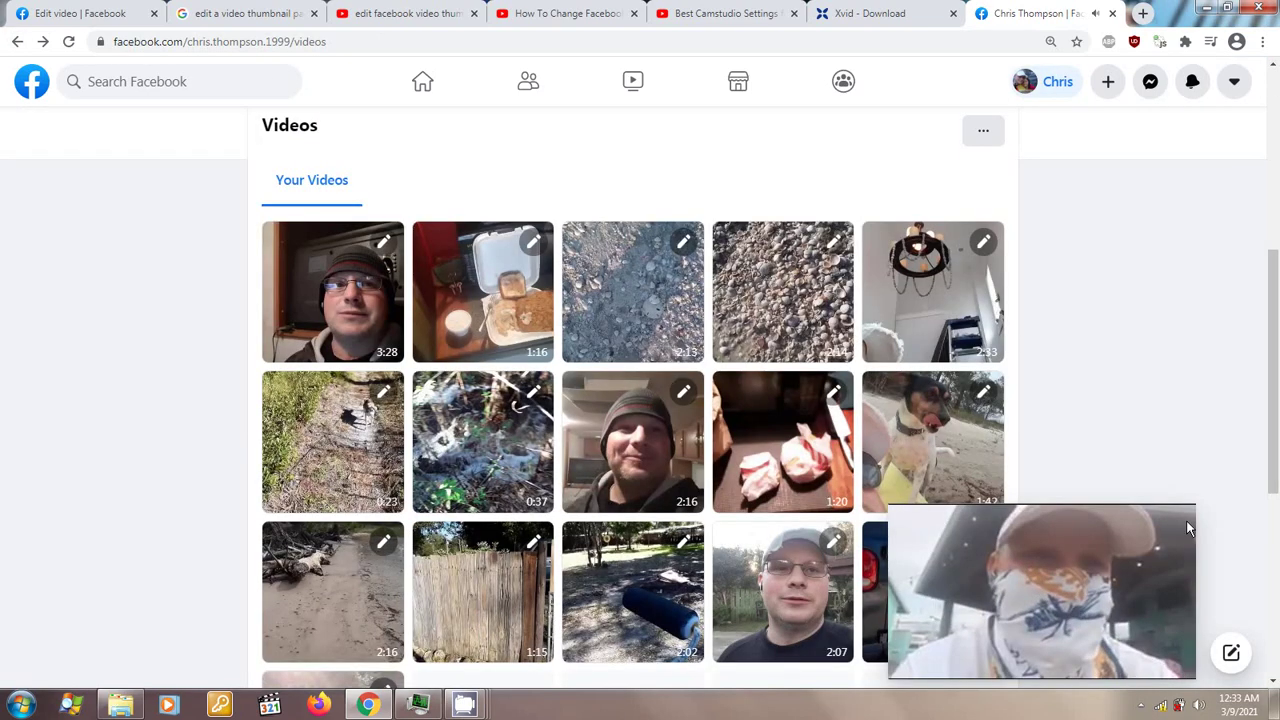
{"action": "left_click", "coordinate": [1183, 517]}
Scroll down the video grid to the older videos and open the manatee video post
{"action": "scroll", "coordinate": [1175, 493], "scroll_direction": "down", "scroll_amount": 3}
{"action": "scroll", "coordinate": [1172, 488], "scroll_direction": "down", "scroll_amount": 3}
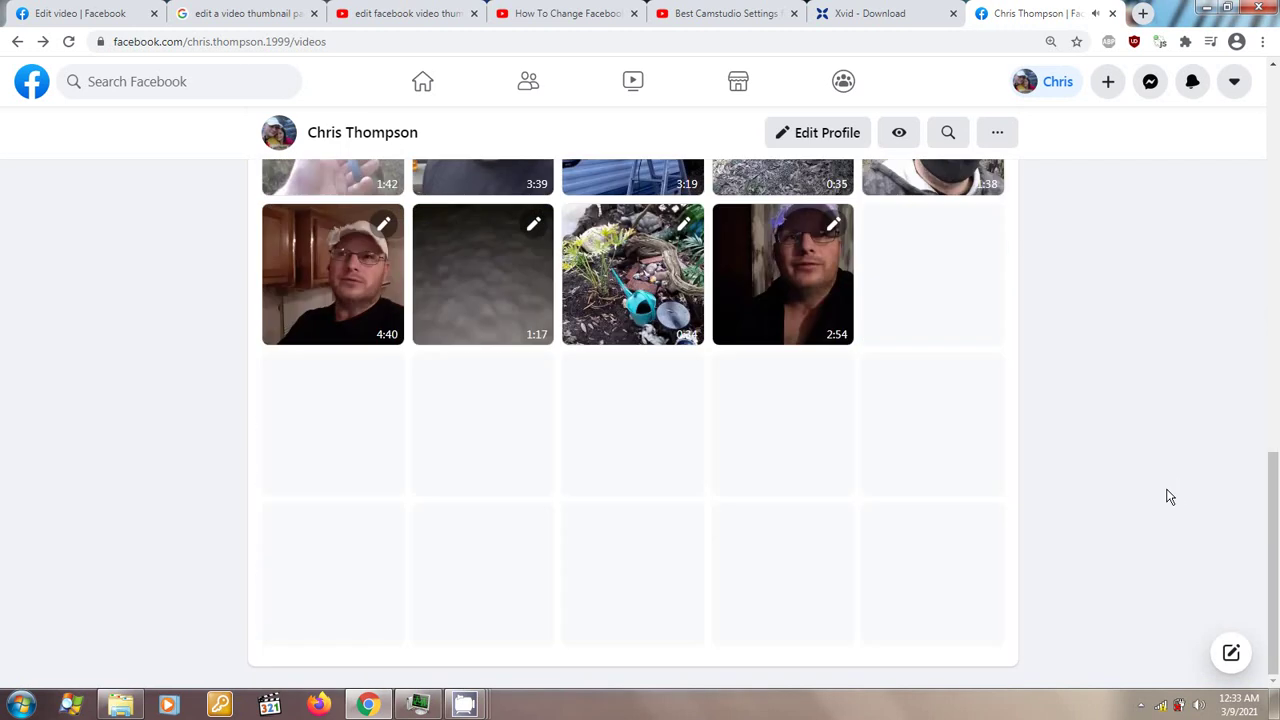
{"action": "scroll", "coordinate": [1161, 491], "scroll_direction": "down", "scroll_amount": 3}
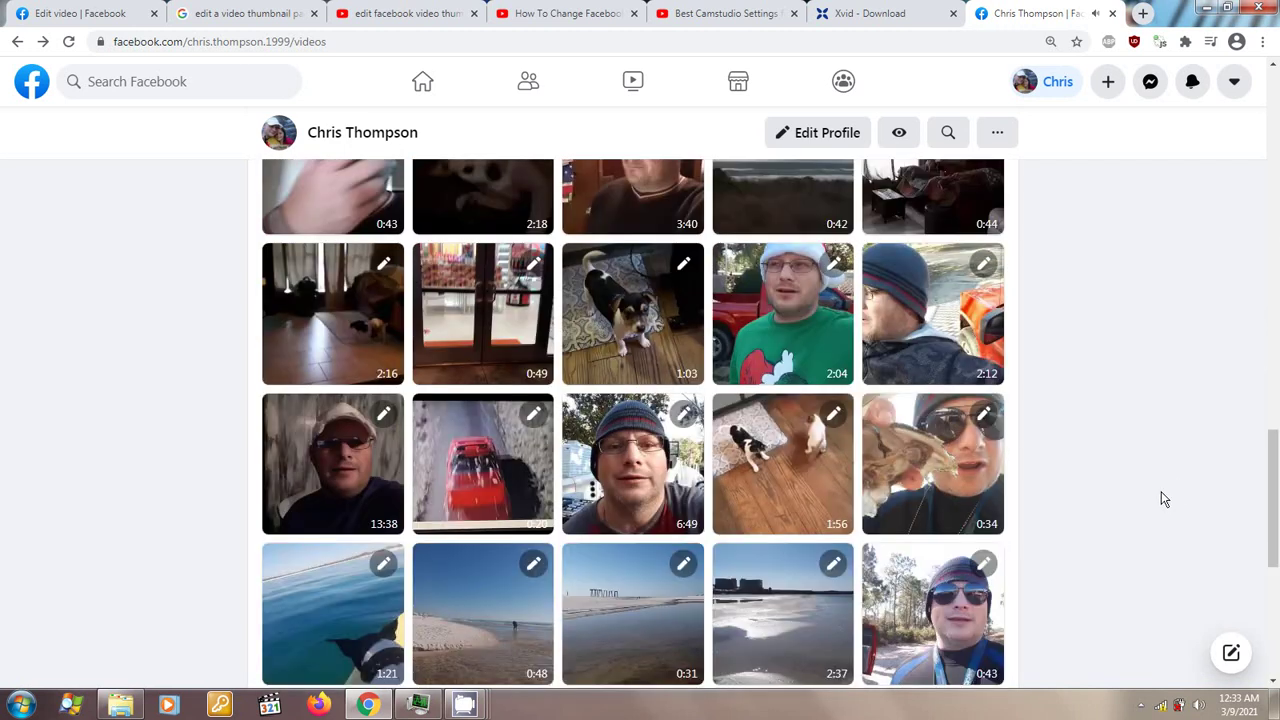
{"action": "scroll", "coordinate": [1163, 498], "scroll_direction": "down", "scroll_amount": 5}
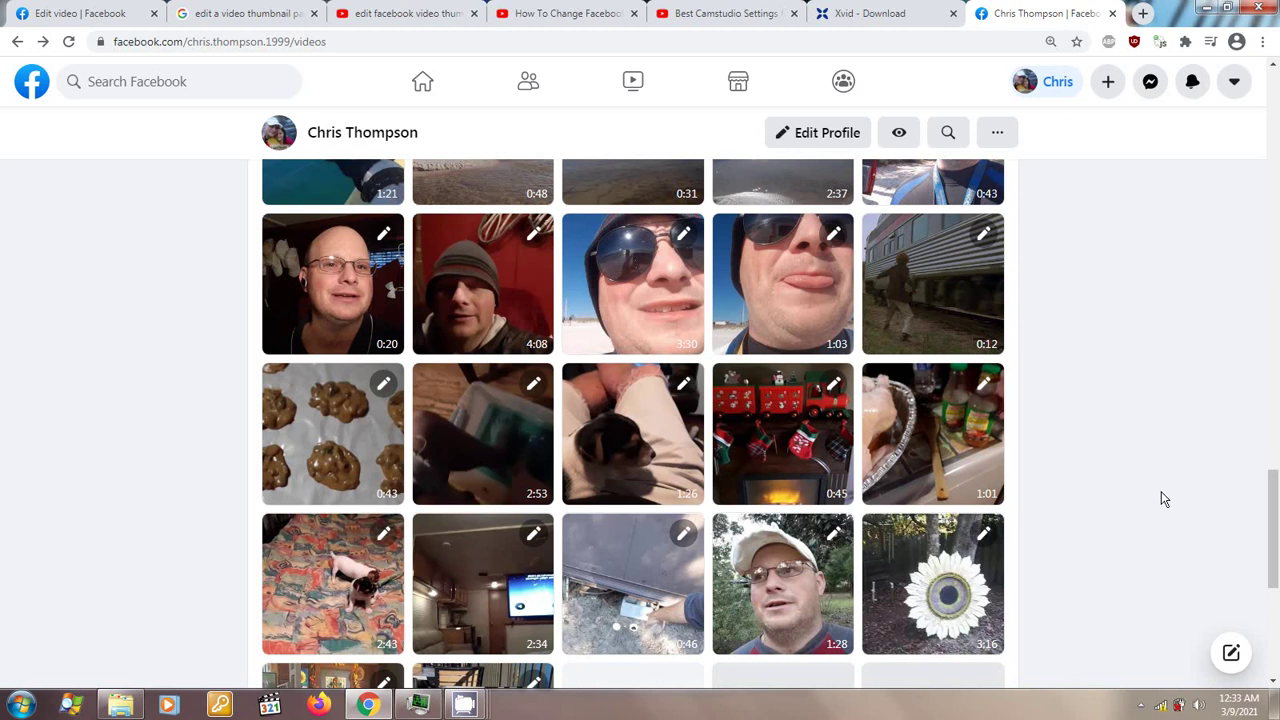
{"action": "scroll", "coordinate": [1161, 491], "scroll_direction": "down", "scroll_amount": 3}
{"action": "scroll", "coordinate": [1161, 491], "scroll_direction": "down", "scroll_amount": 2}
{"action": "scroll", "coordinate": [1161, 491], "scroll_direction": "up", "scroll_amount": 2}
{"action": "scroll", "coordinate": [1161, 491], "scroll_direction": "down", "scroll_amount": 4}
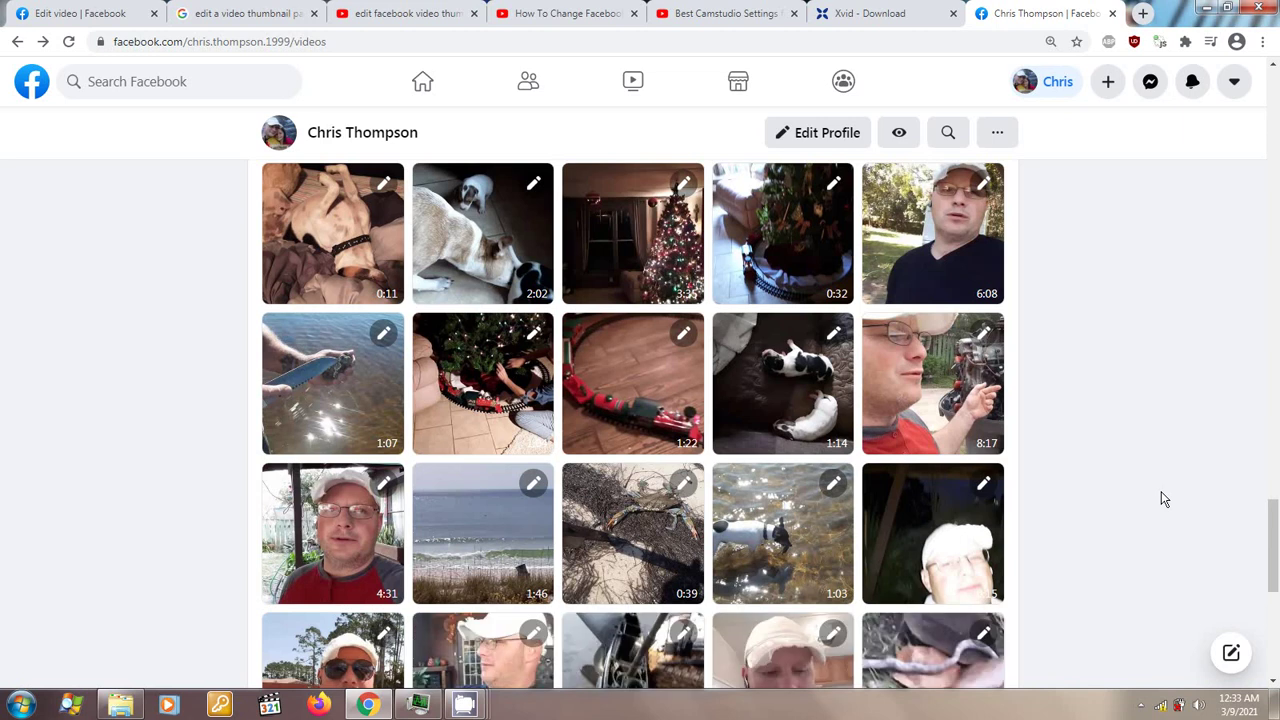
{"action": "scroll", "coordinate": [1161, 491], "scroll_direction": "down", "scroll_amount": 6}
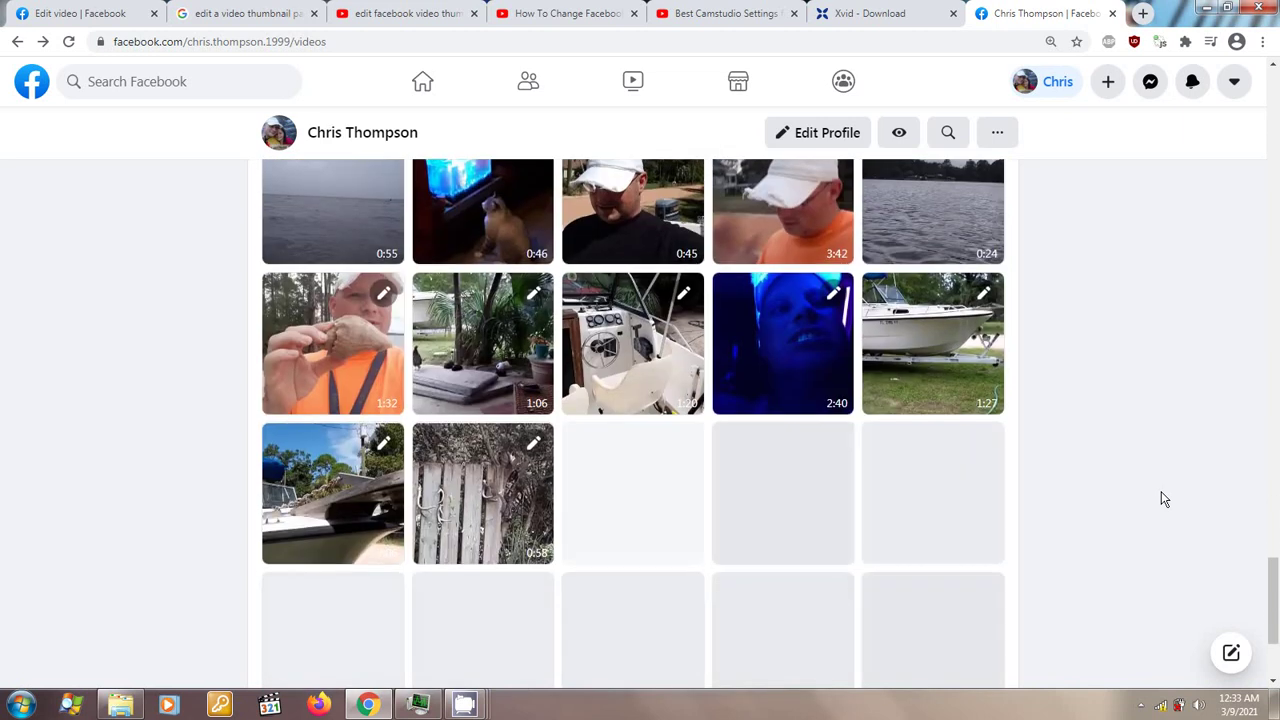
{"action": "scroll", "coordinate": [1161, 491], "scroll_direction": "down", "scroll_amount": 4}
{"action": "scroll", "coordinate": [1161, 491], "scroll_direction": "down", "scroll_amount": 4}
{"action": "scroll", "coordinate": [1161, 491], "scroll_direction": "down", "scroll_amount": 5}
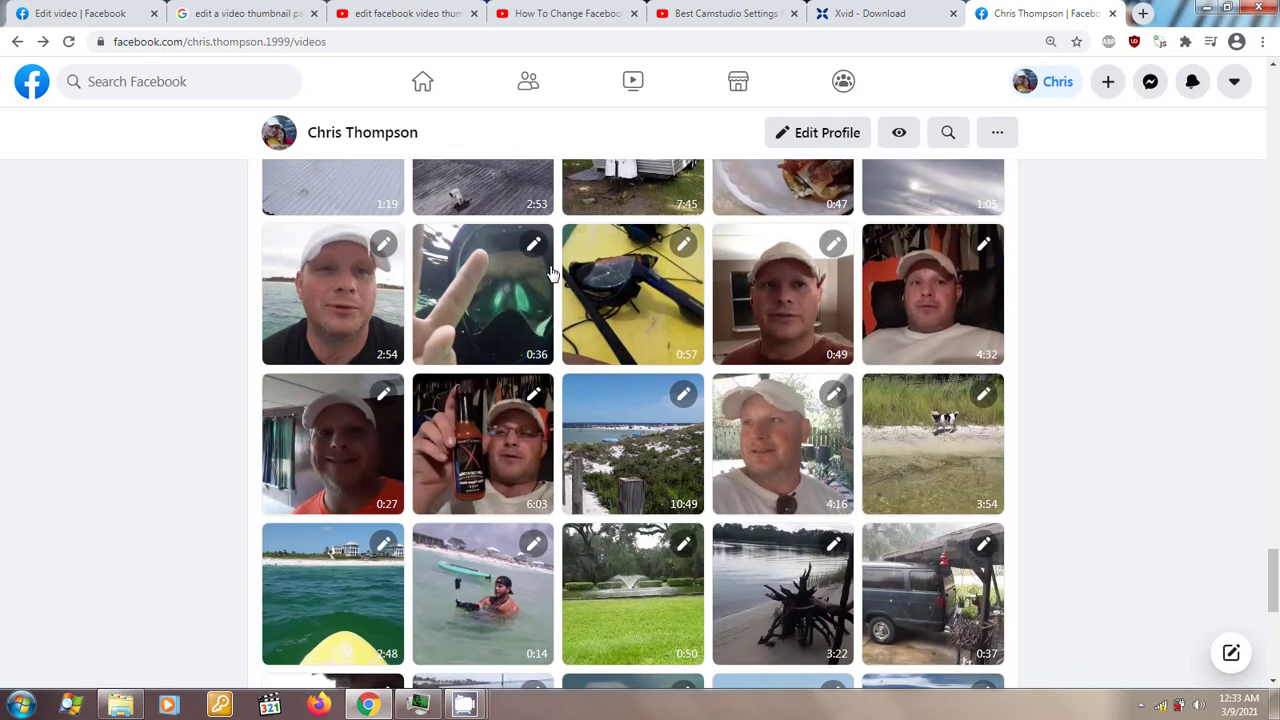
{"action": "left_click", "coordinate": [623, 302]}
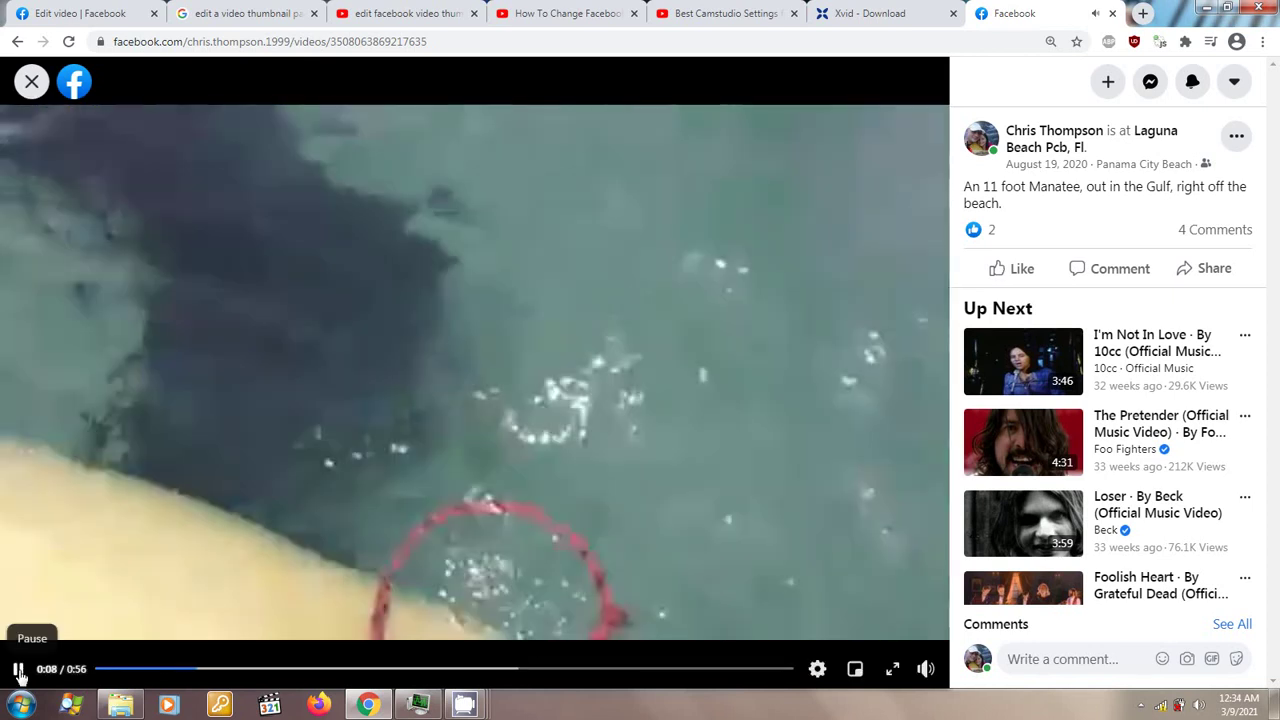
Pause the 0:56 manatee video at 0:09, check its Edit post dialog, then select its address
{"action": "left_click", "coordinate": [20, 665]}
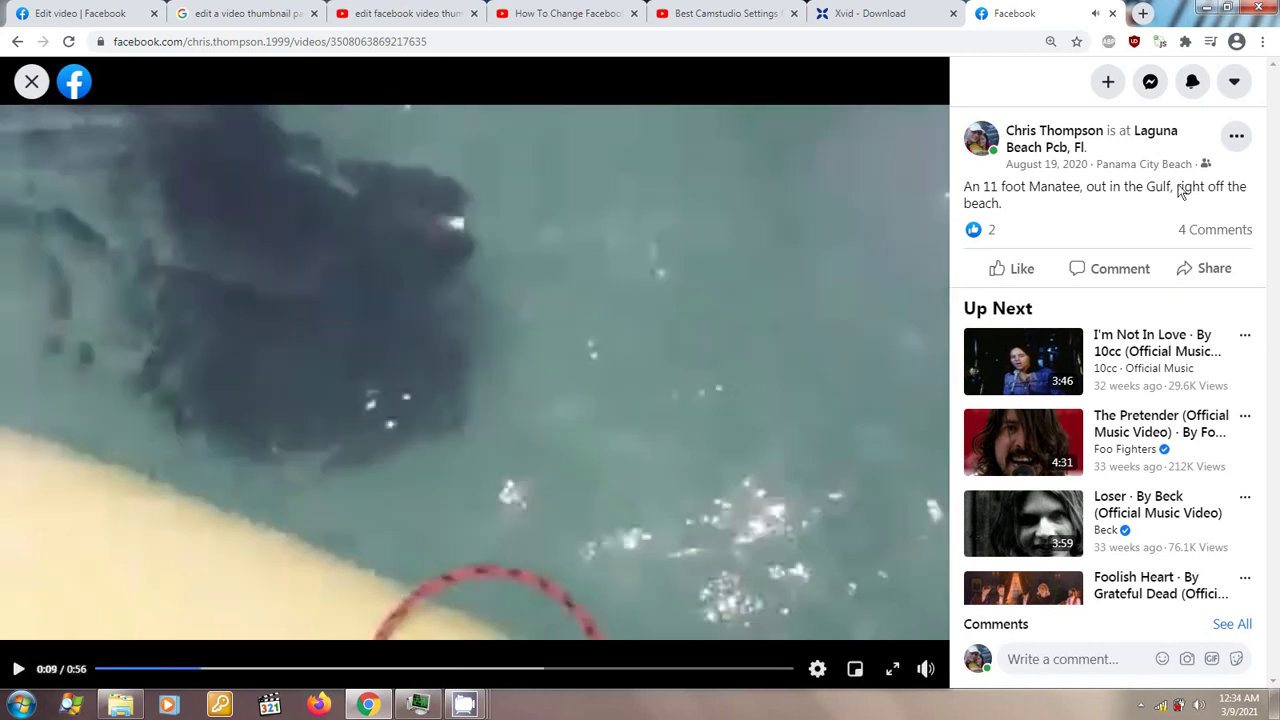
{"action": "left_click", "coordinate": [1236, 141]}
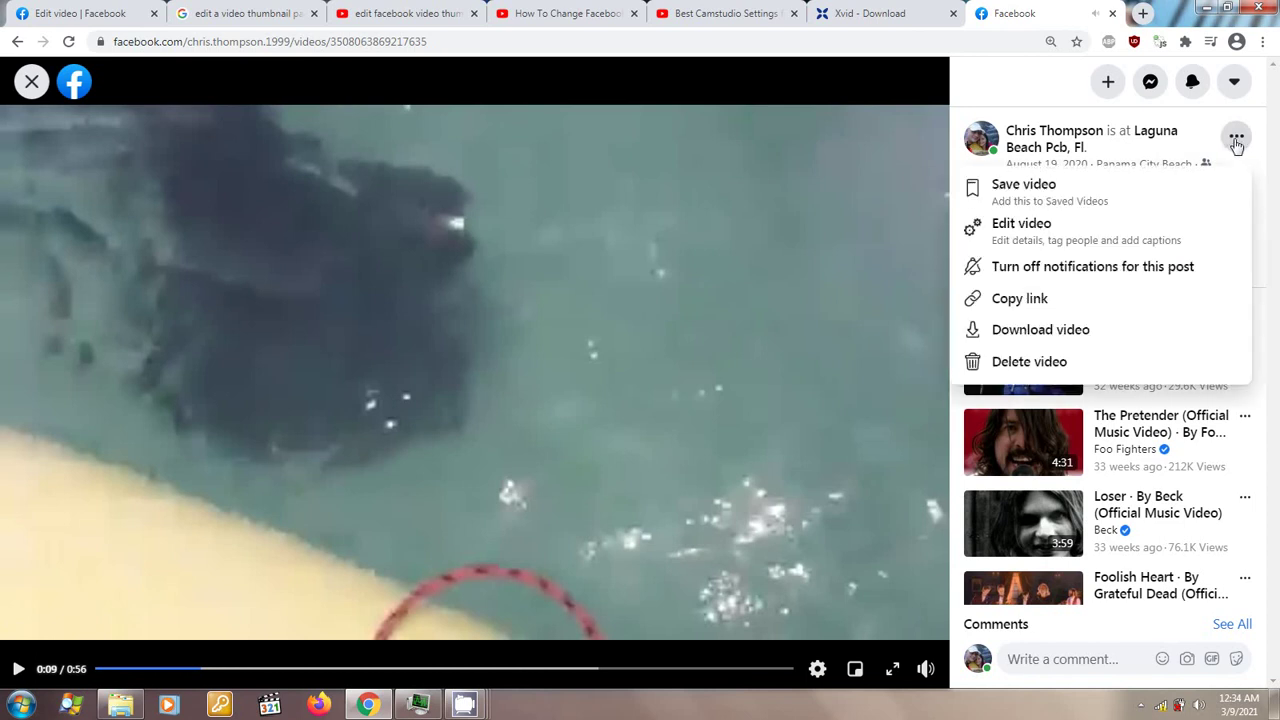
{"action": "left_click", "coordinate": [1049, 231]}
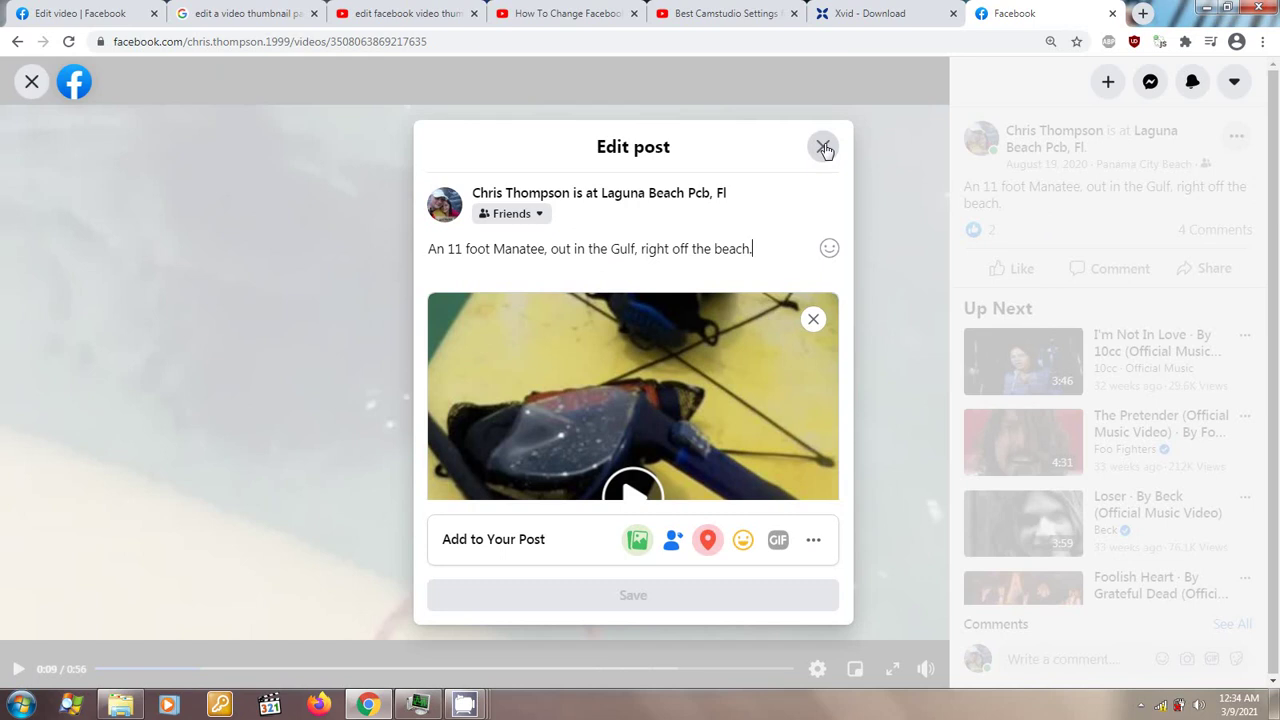
{"action": "left_click", "coordinate": [824, 148]}
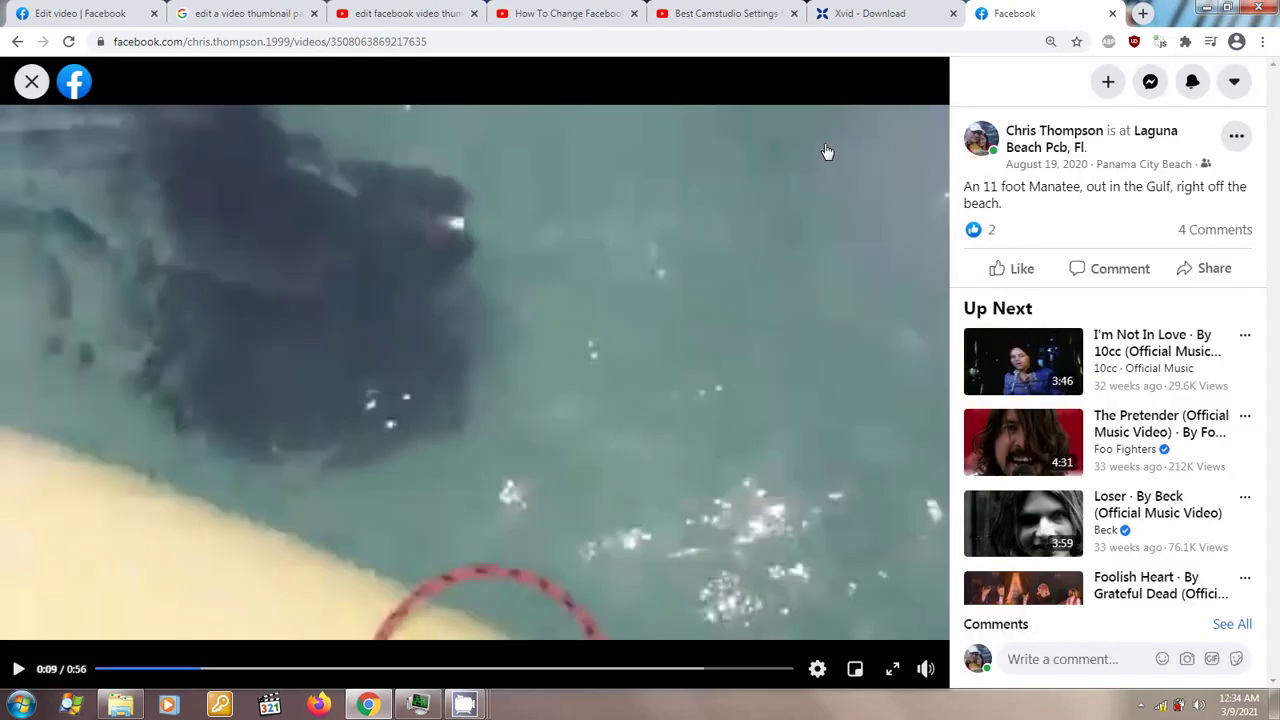
{"action": "left_click", "coordinate": [289, 41]}
{"action": "left_click", "coordinate": [289, 41]}
Delete the profile name, change 'videos' to 'video/edit/?v=' in the manatee address, and submit it
{"action": "key", "text": "ctrl+shift+Left"}
{"action": "left_click_drag", "start_coordinate": [303, 42], "coordinate": [253, 42]}
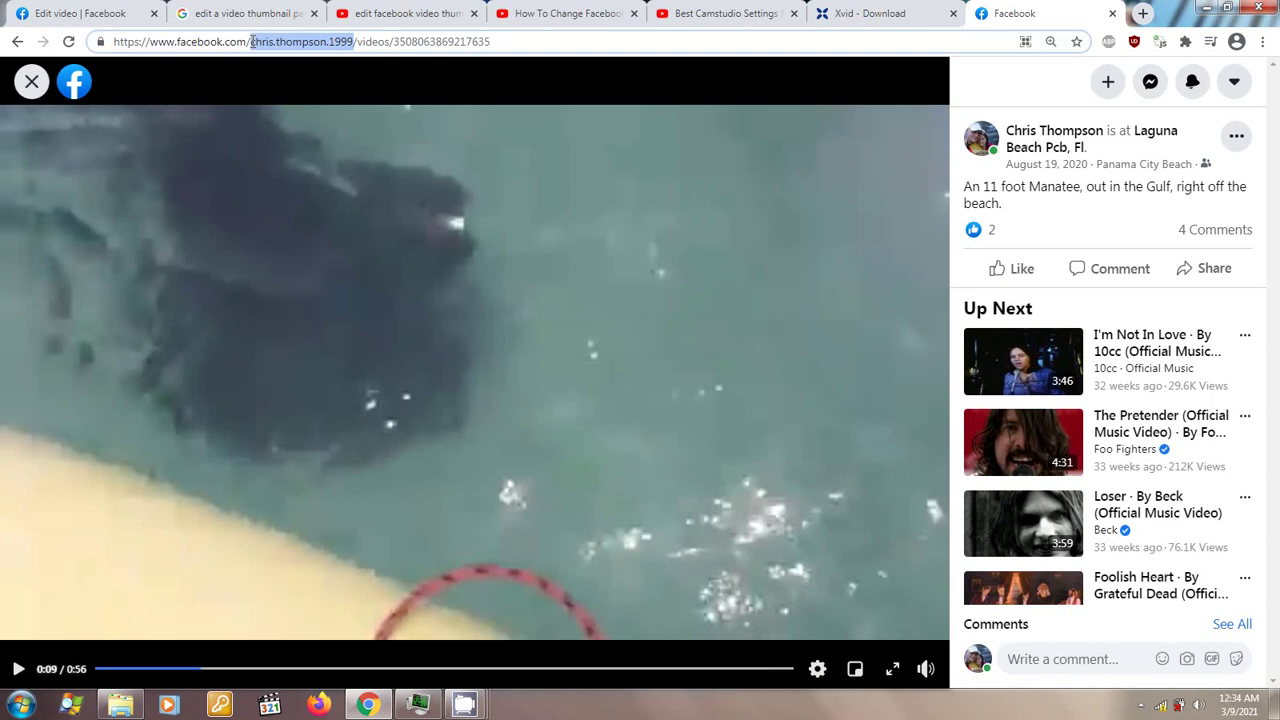
{"action": "key", "text": "BackSpace"}
{"action": "key", "text": "BackSpace"}
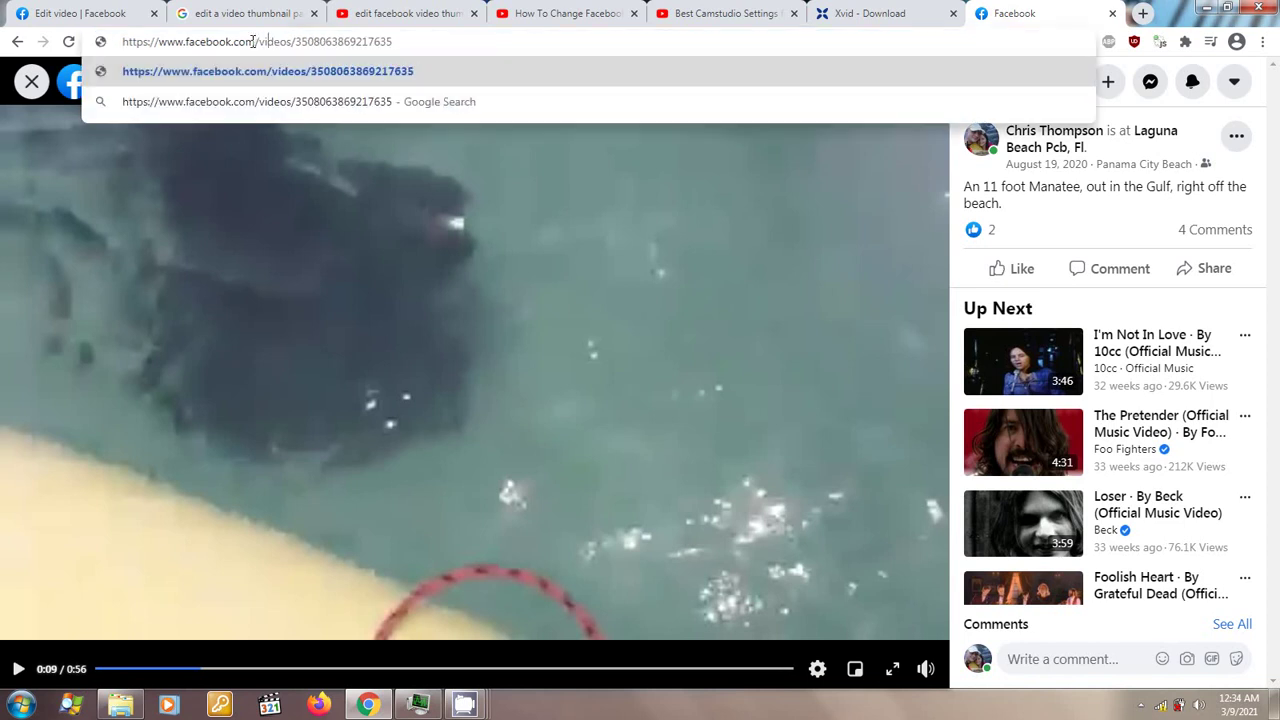
{"action": "key", "text": "BackSpace"}
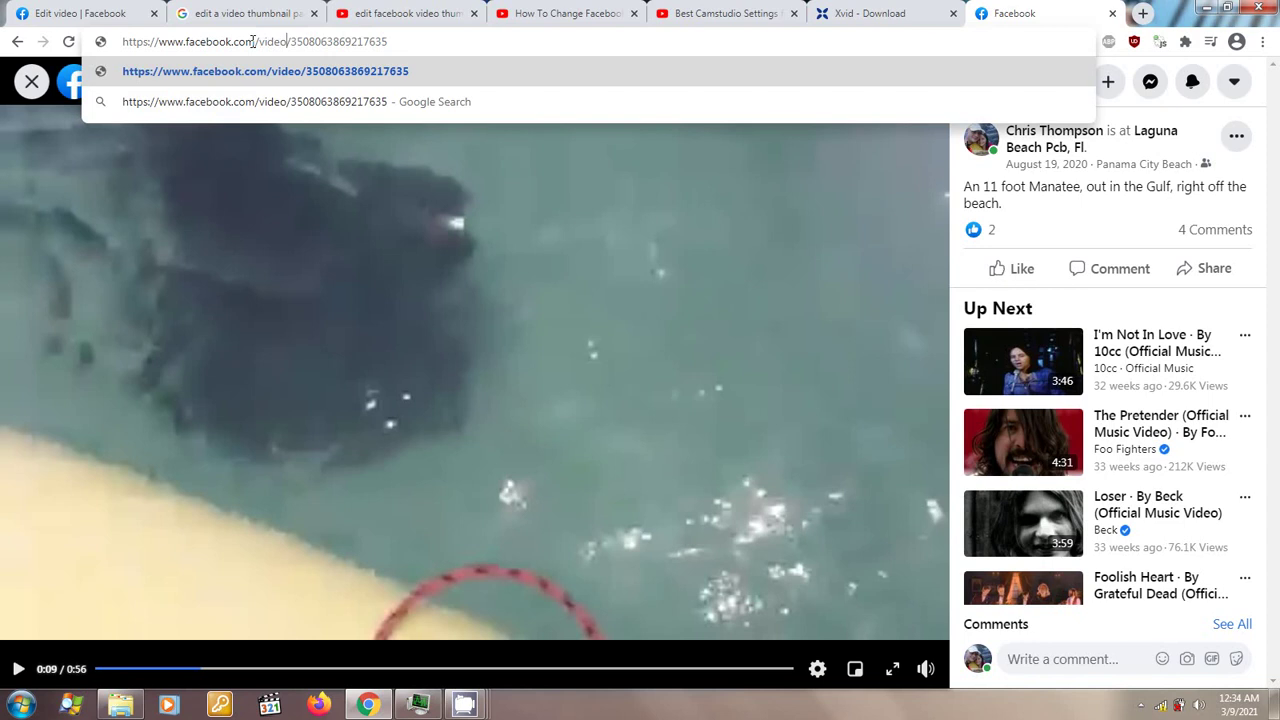
{"action": "type", "text": "edit/"}
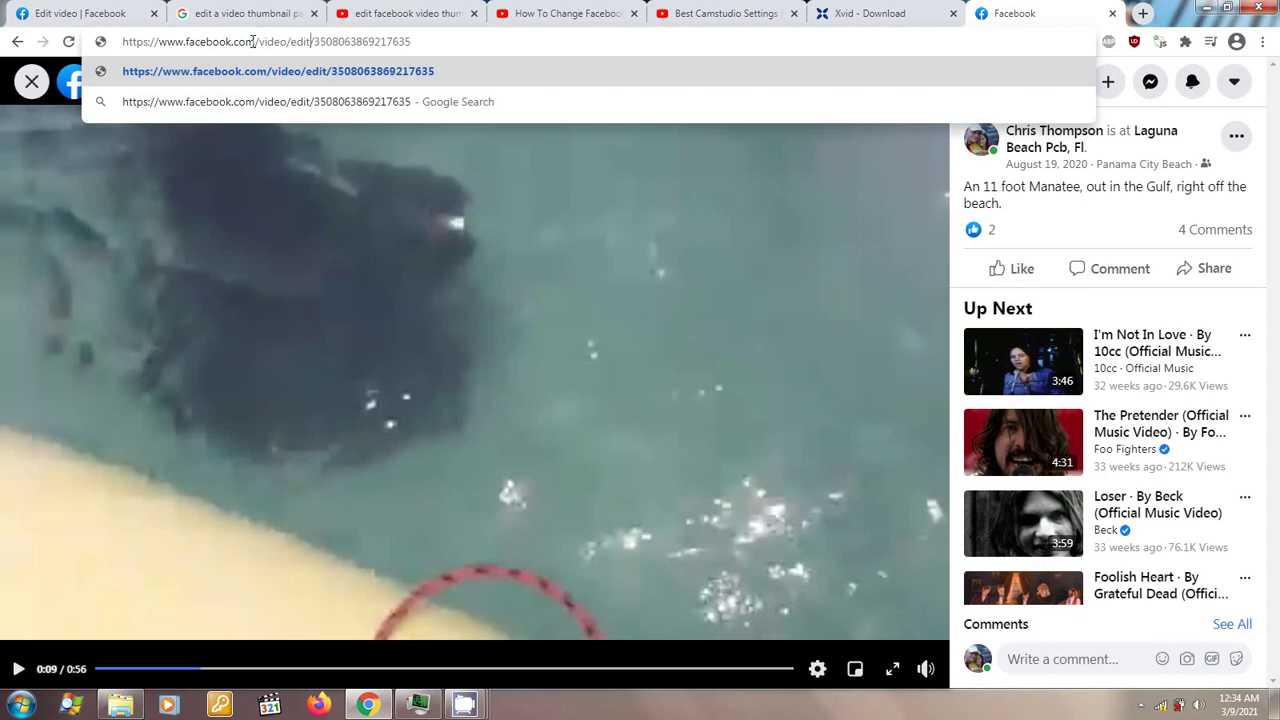
{"action": "type", "text": "?v="}
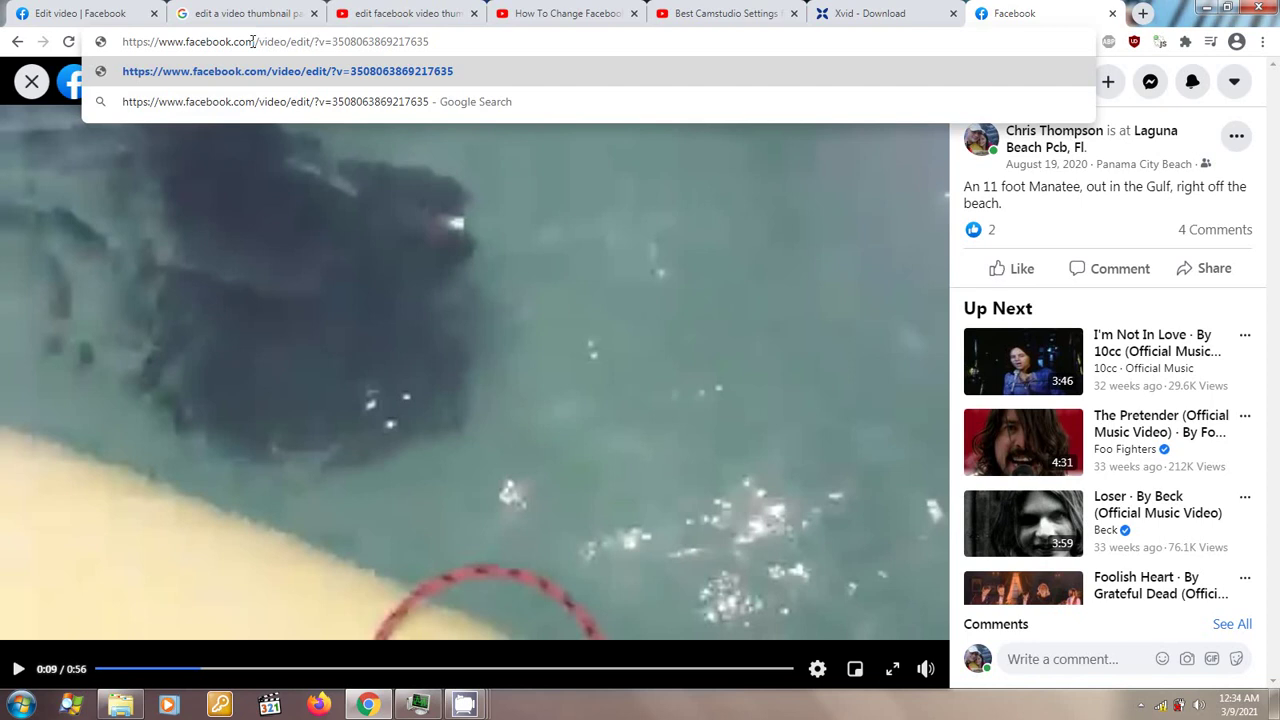
{"action": "key", "text": "Return"}
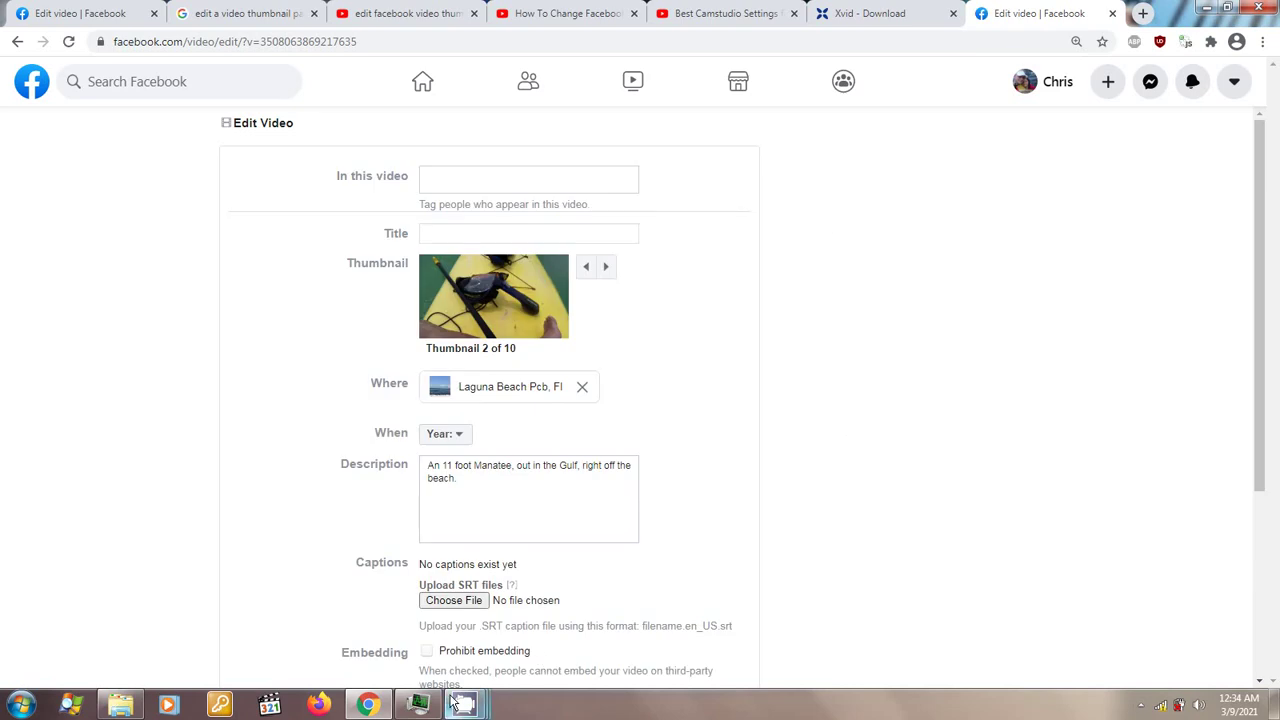
Let the manatee video's Edit Video page load, showing thumbnail 2 of 10 and its description
{"action": "mouse_move", "coordinate": [472, 706]}
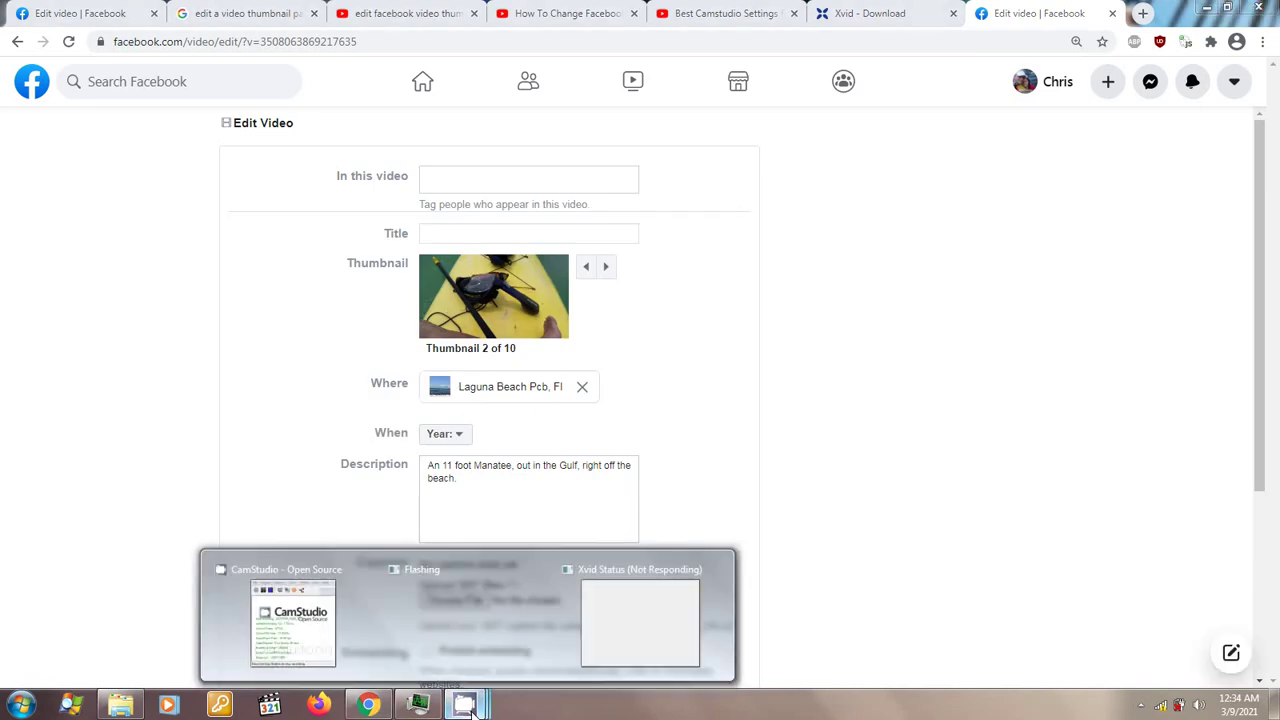